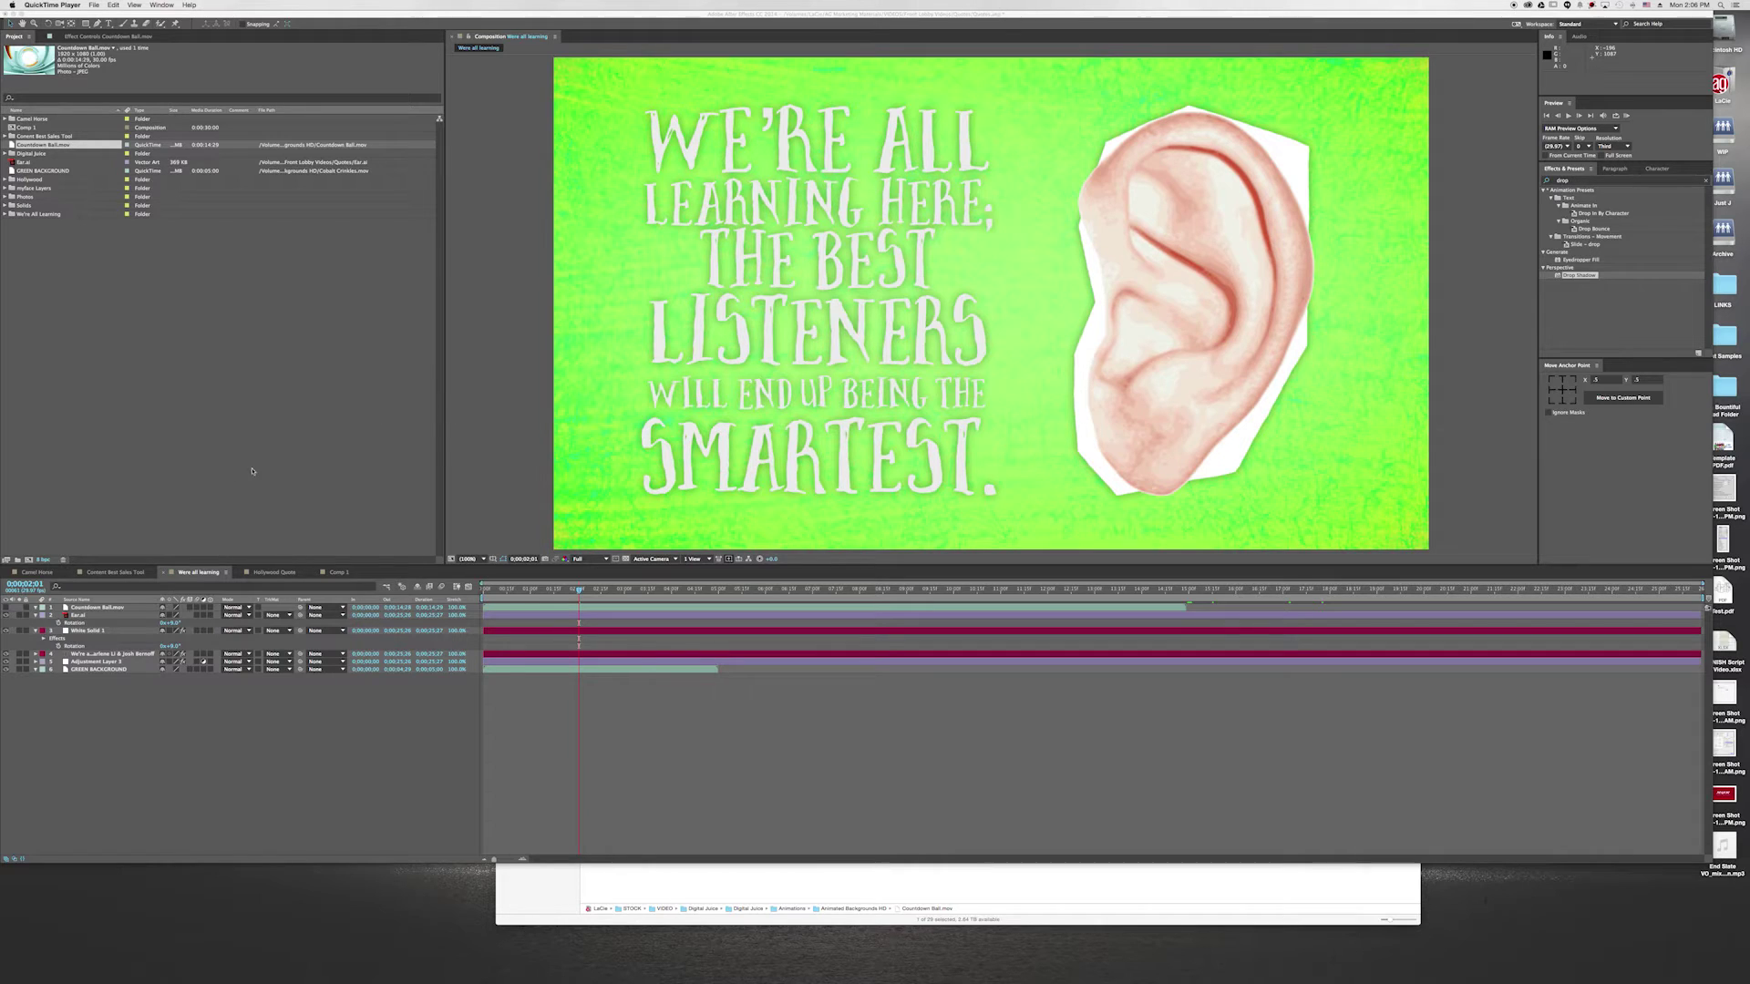
- Return to After Effects and scrub the 'We're all learning' comp past the background's 5-second end
left_click(117, 674)
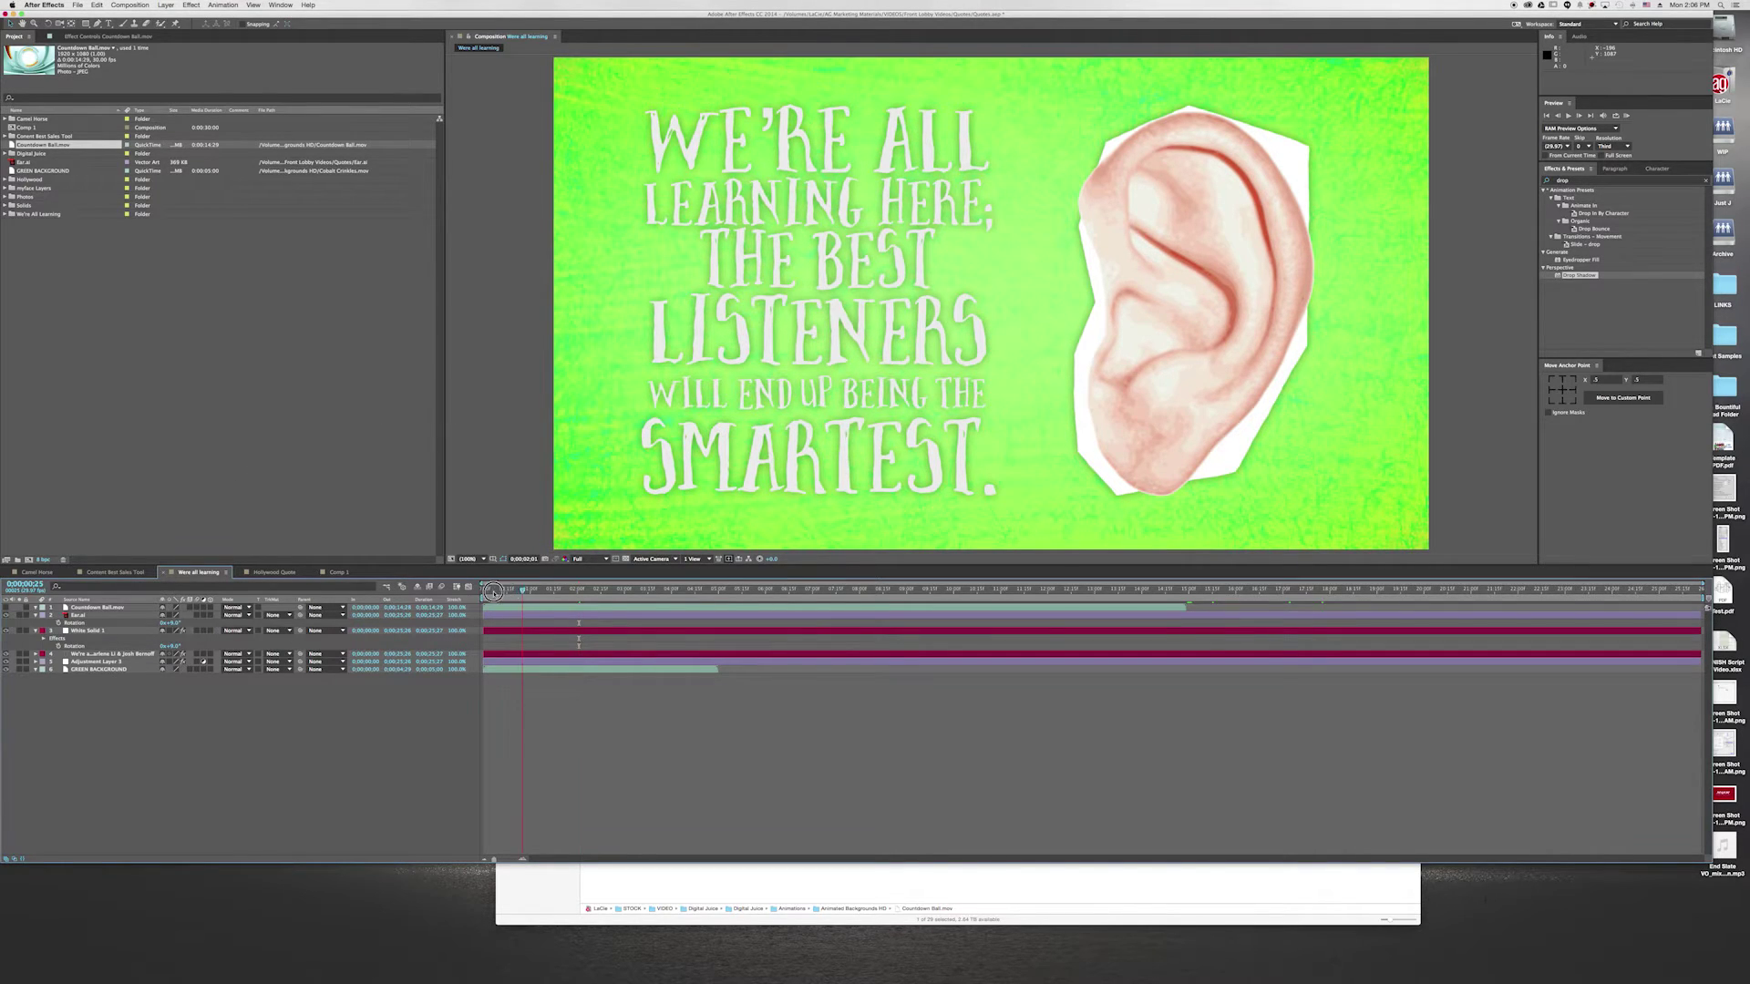
left_click_drag(510, 591, 812, 594)
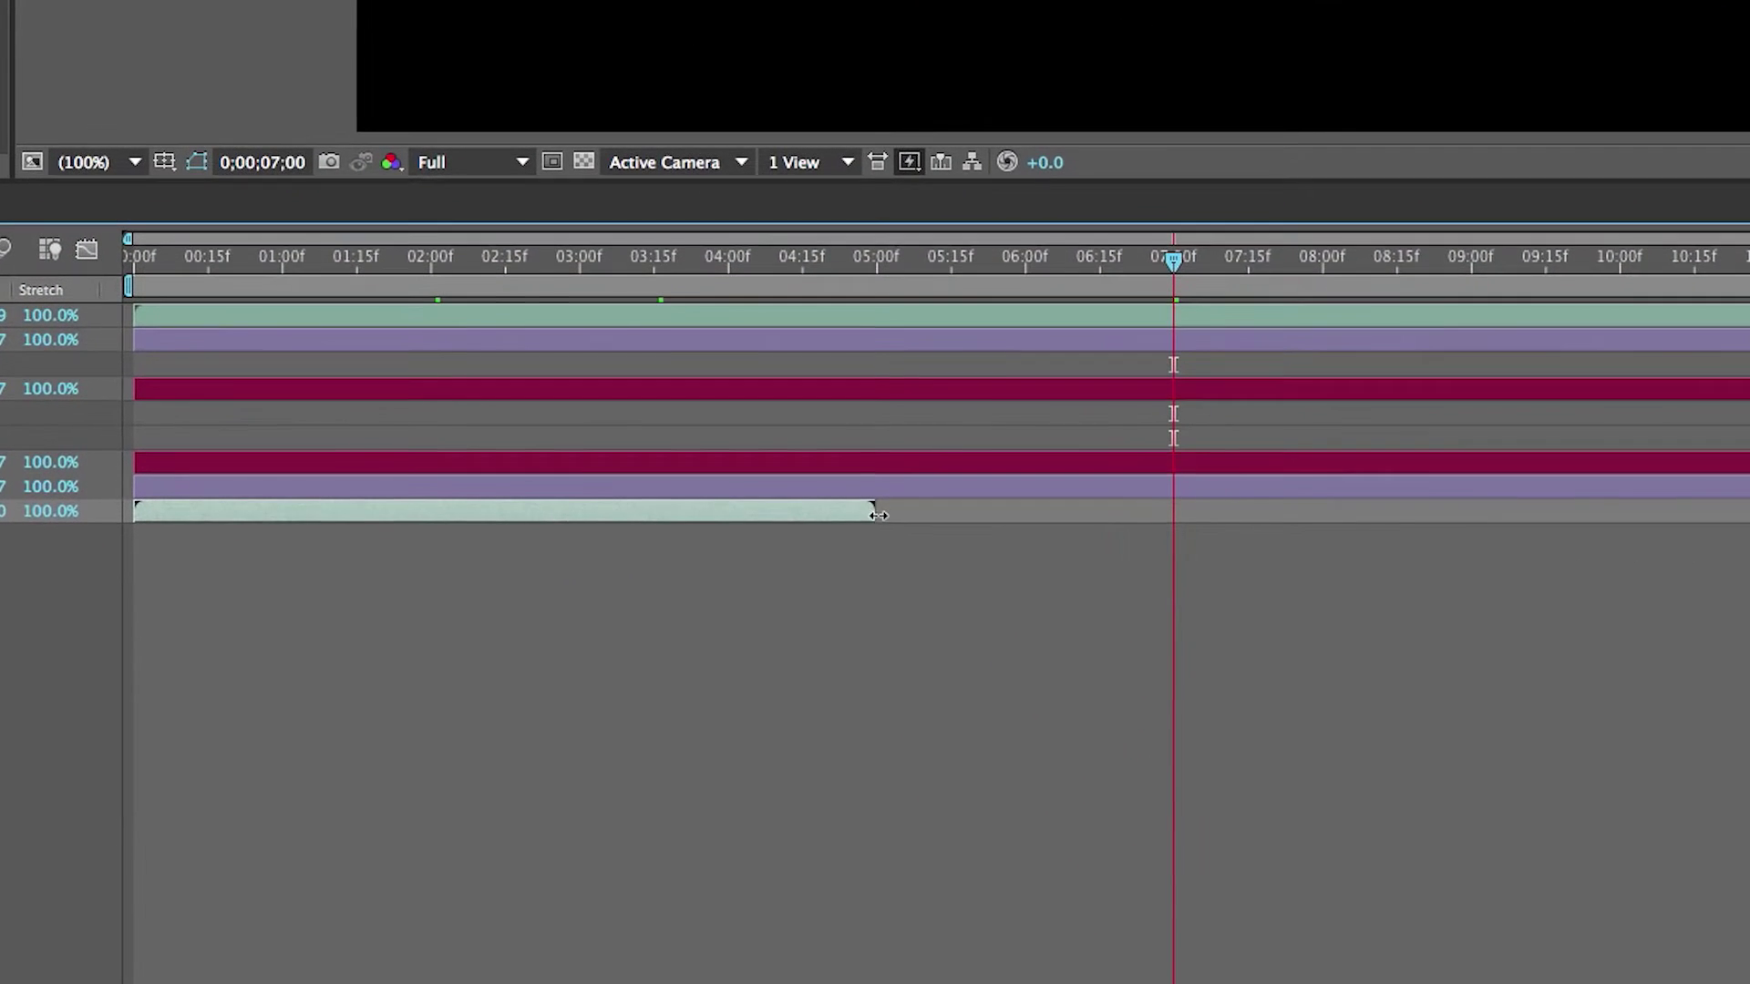
left_click_drag(719, 669, 773, 662)
left_click_drag(1051, 488, 968, 516)
left_click(877, 632)
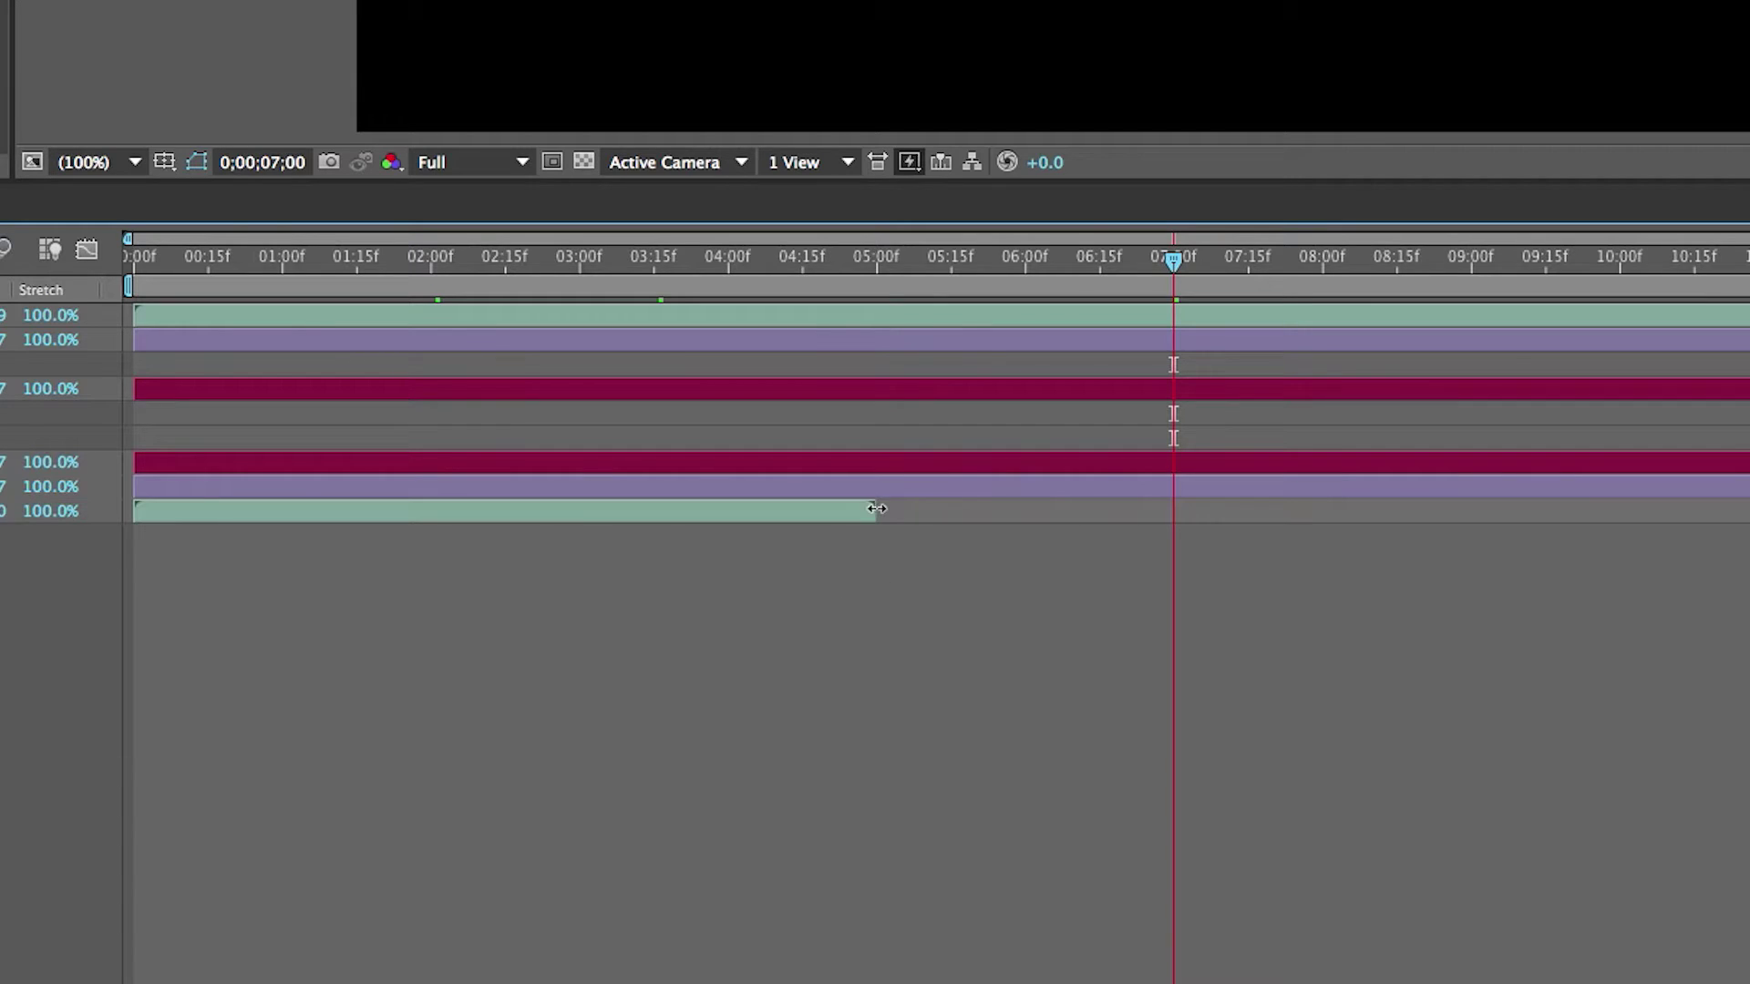
left_click(873, 513)
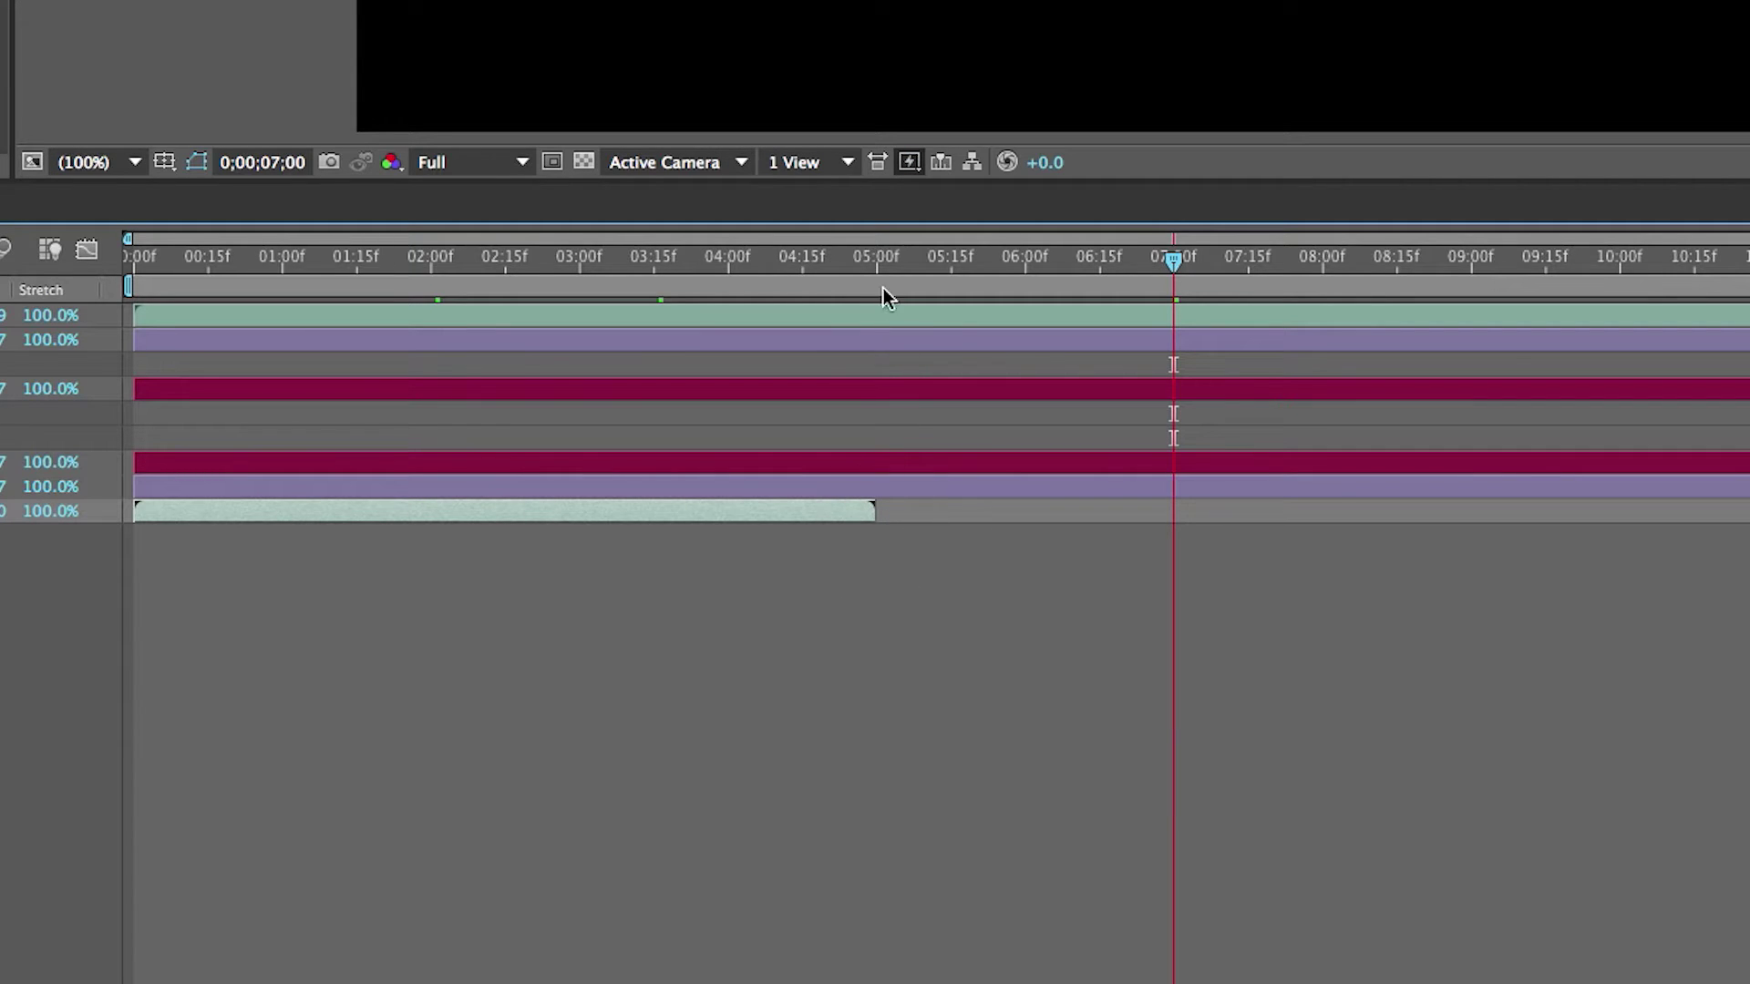
left_click(812, 263)
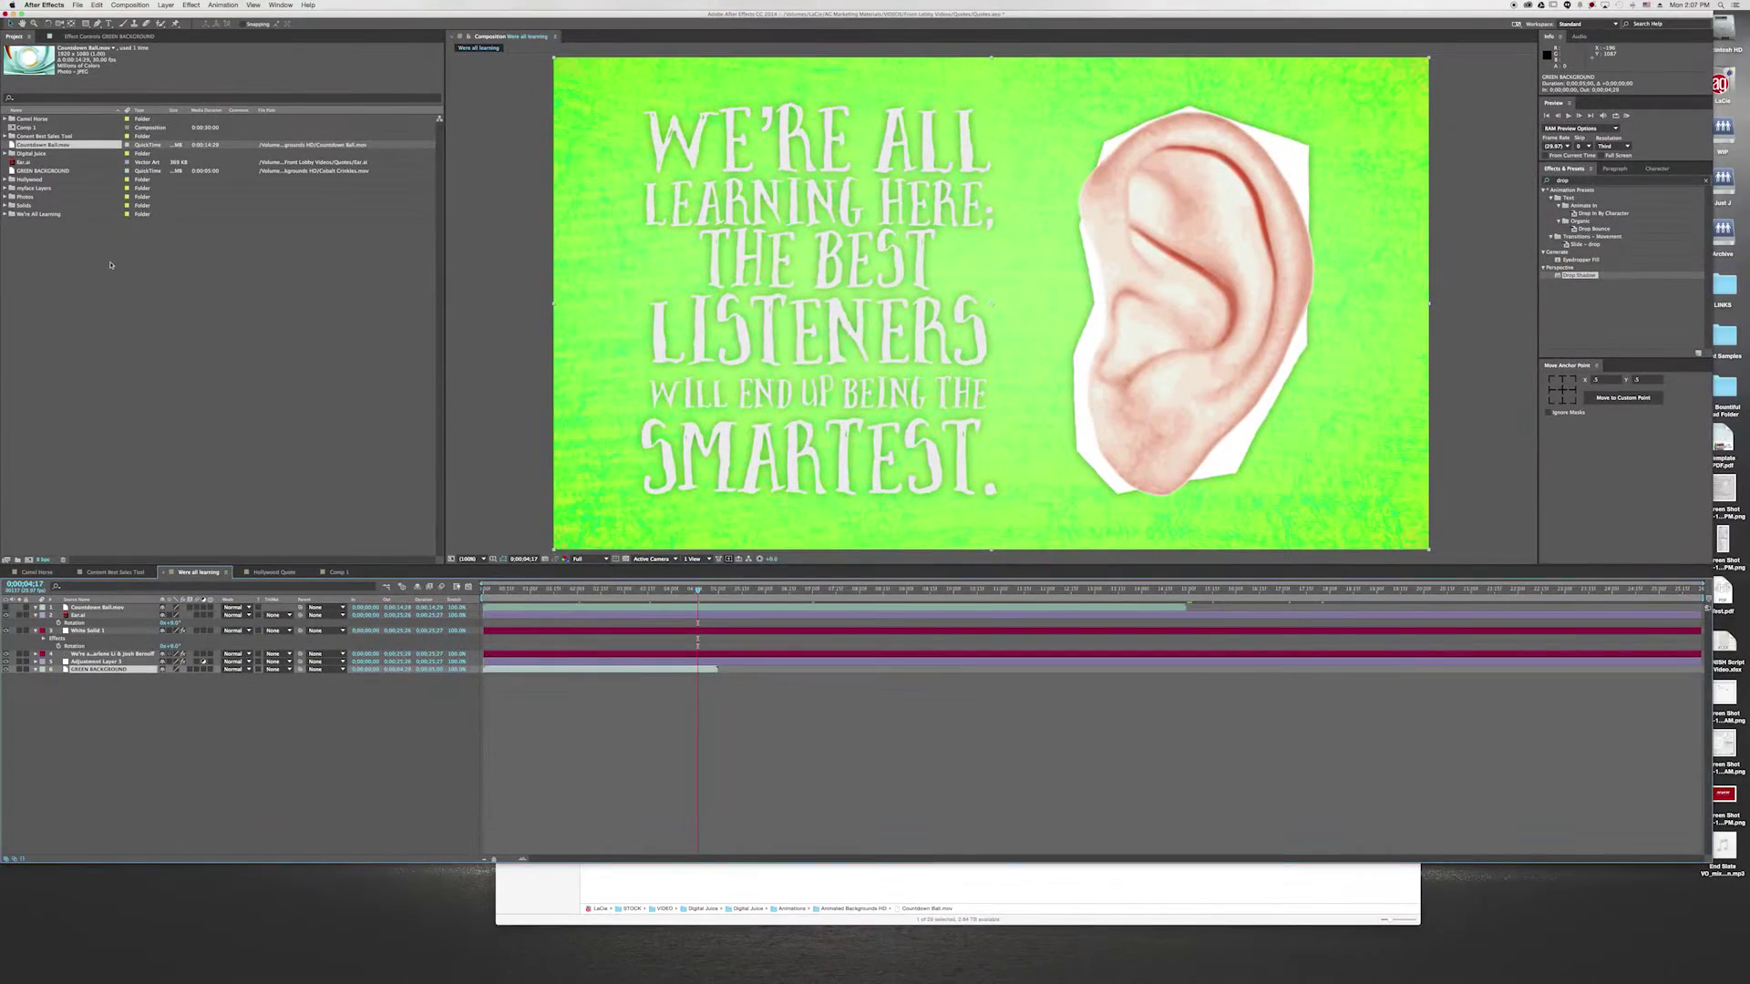
left_click(93, 327)
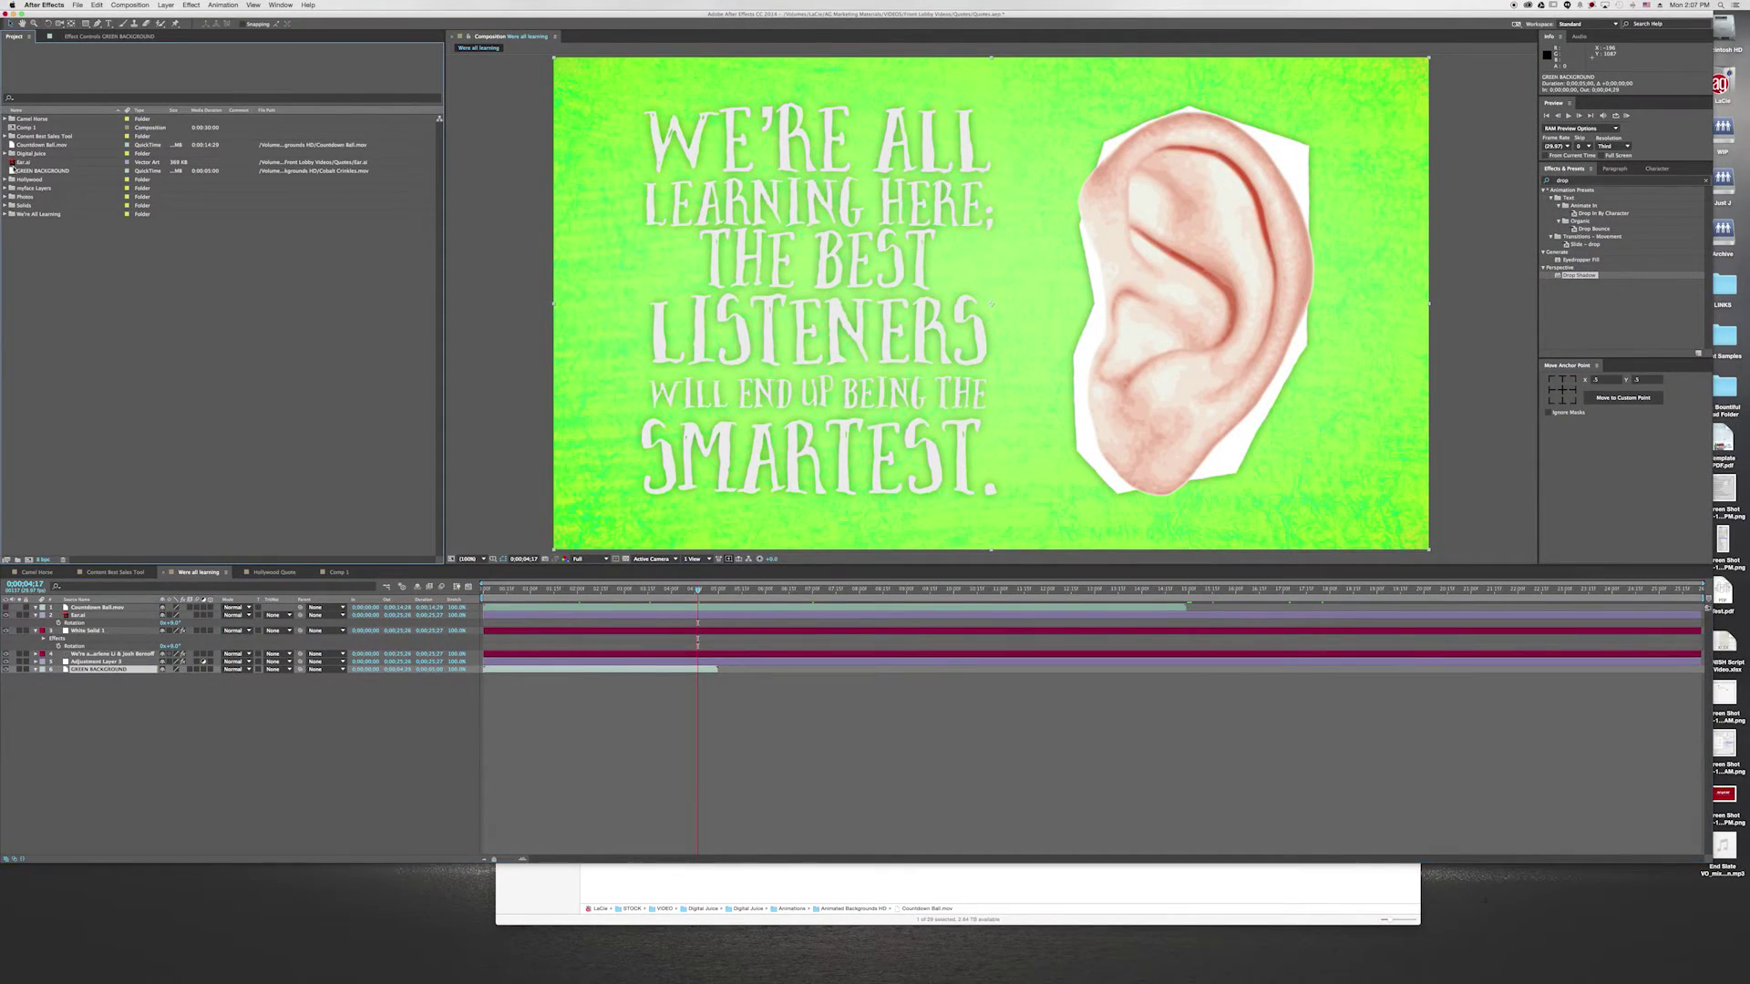
left_click(12, 170)
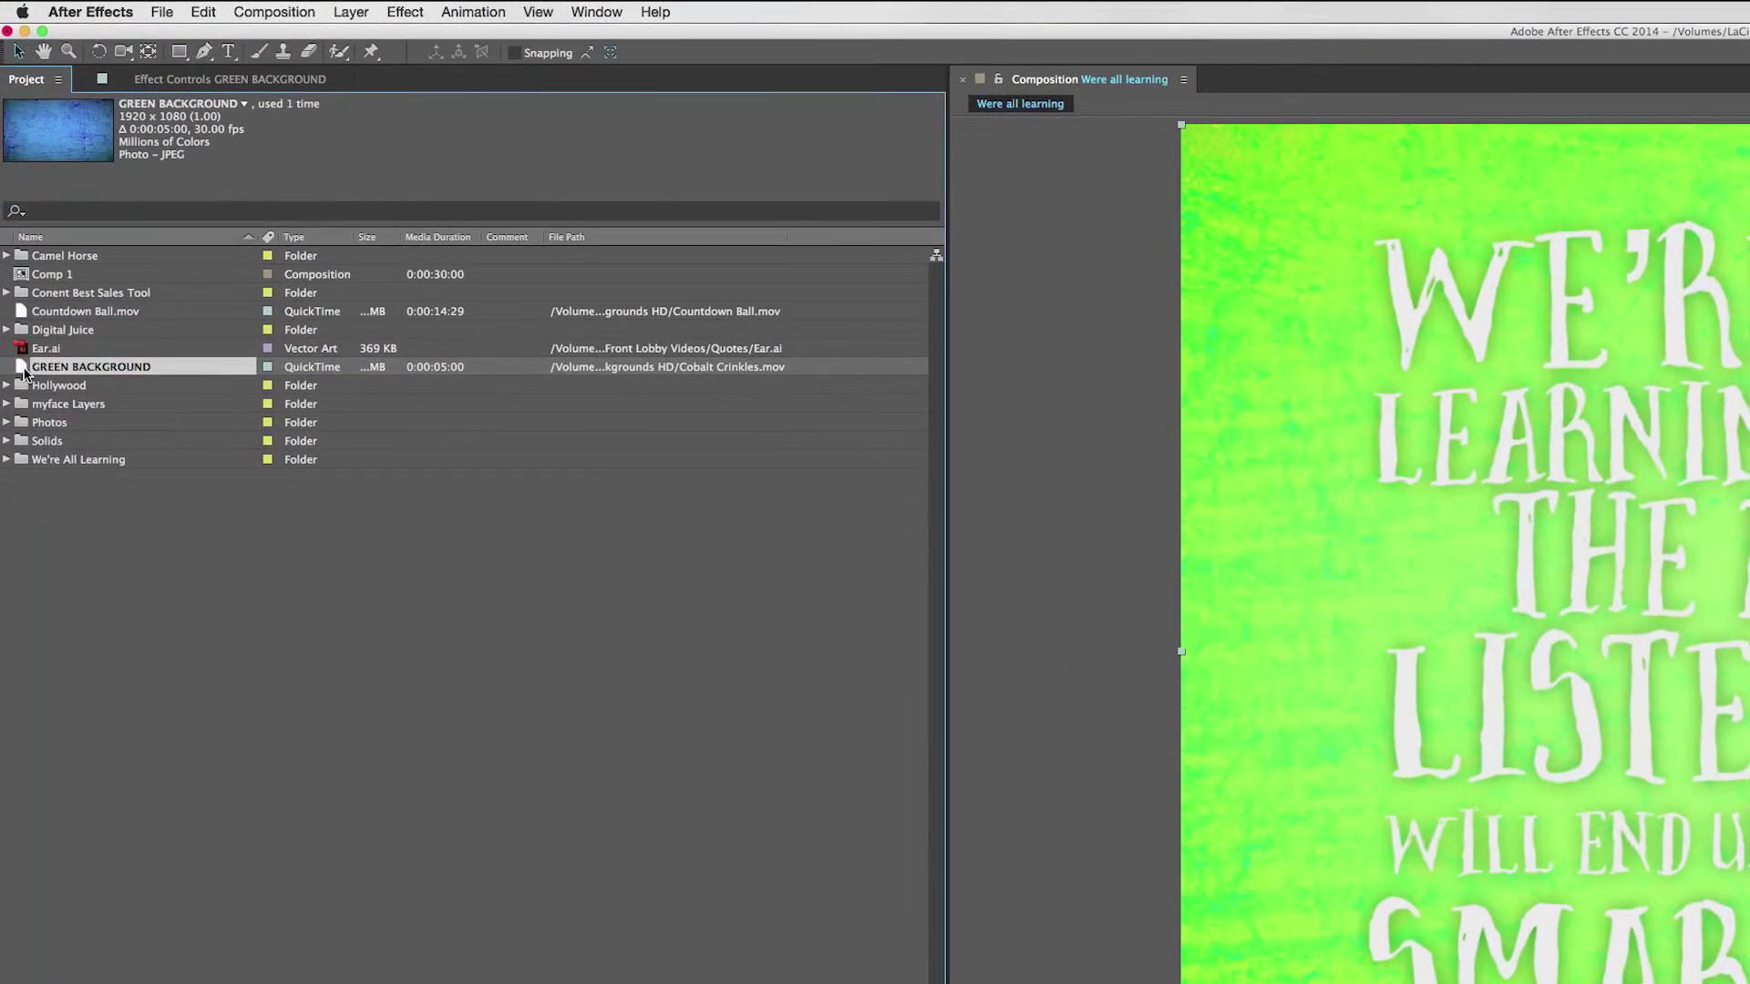
- Interpret the GREEN BACKGROUND footage to loop 9 times
right_click(24, 371)
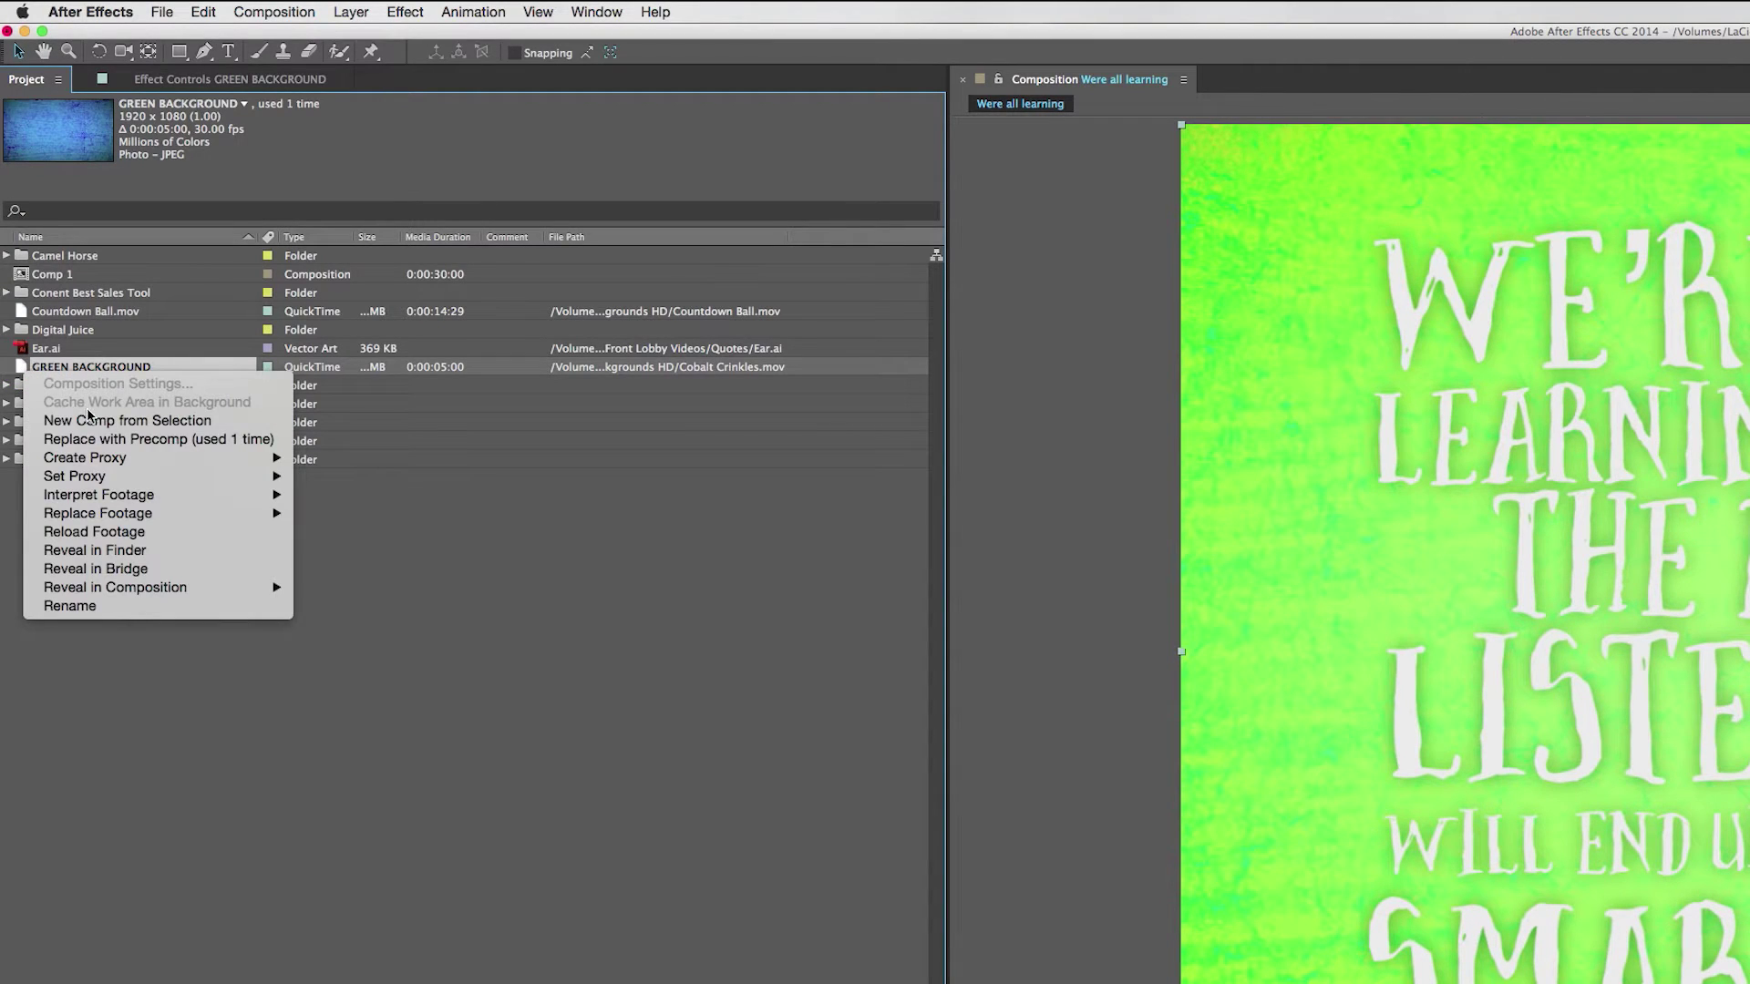
mouse_move(185, 497)
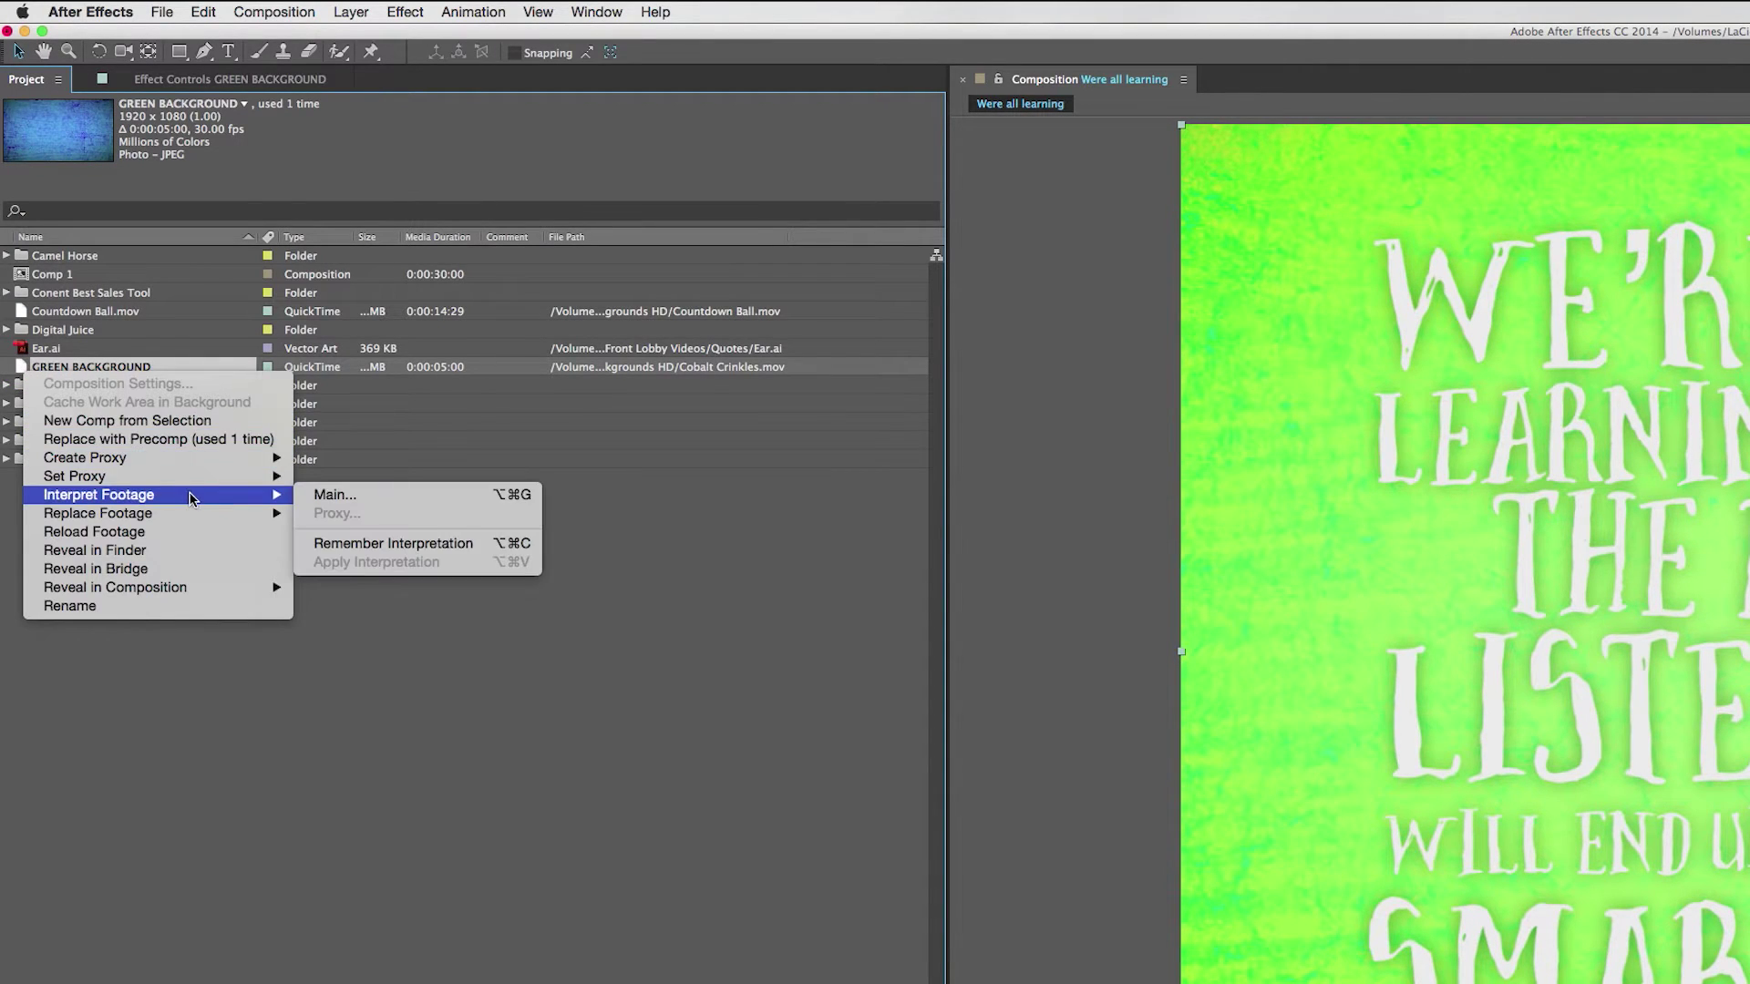
left_click(394, 498)
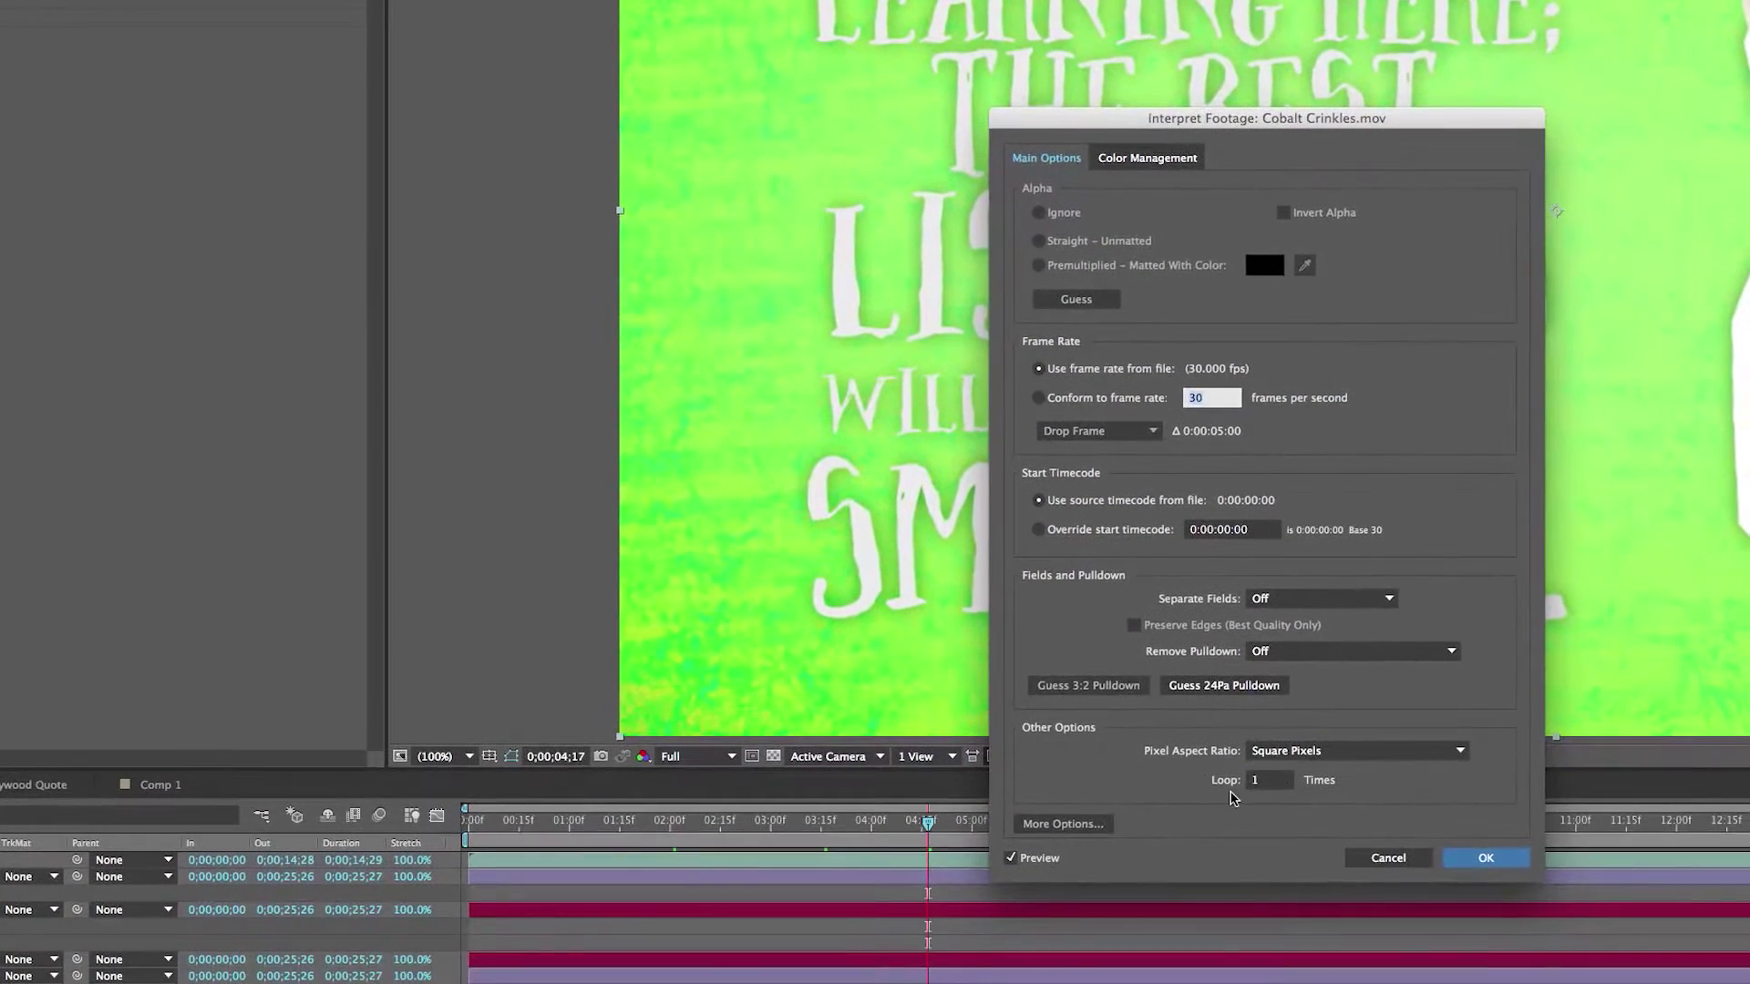
left_click(1262, 780)
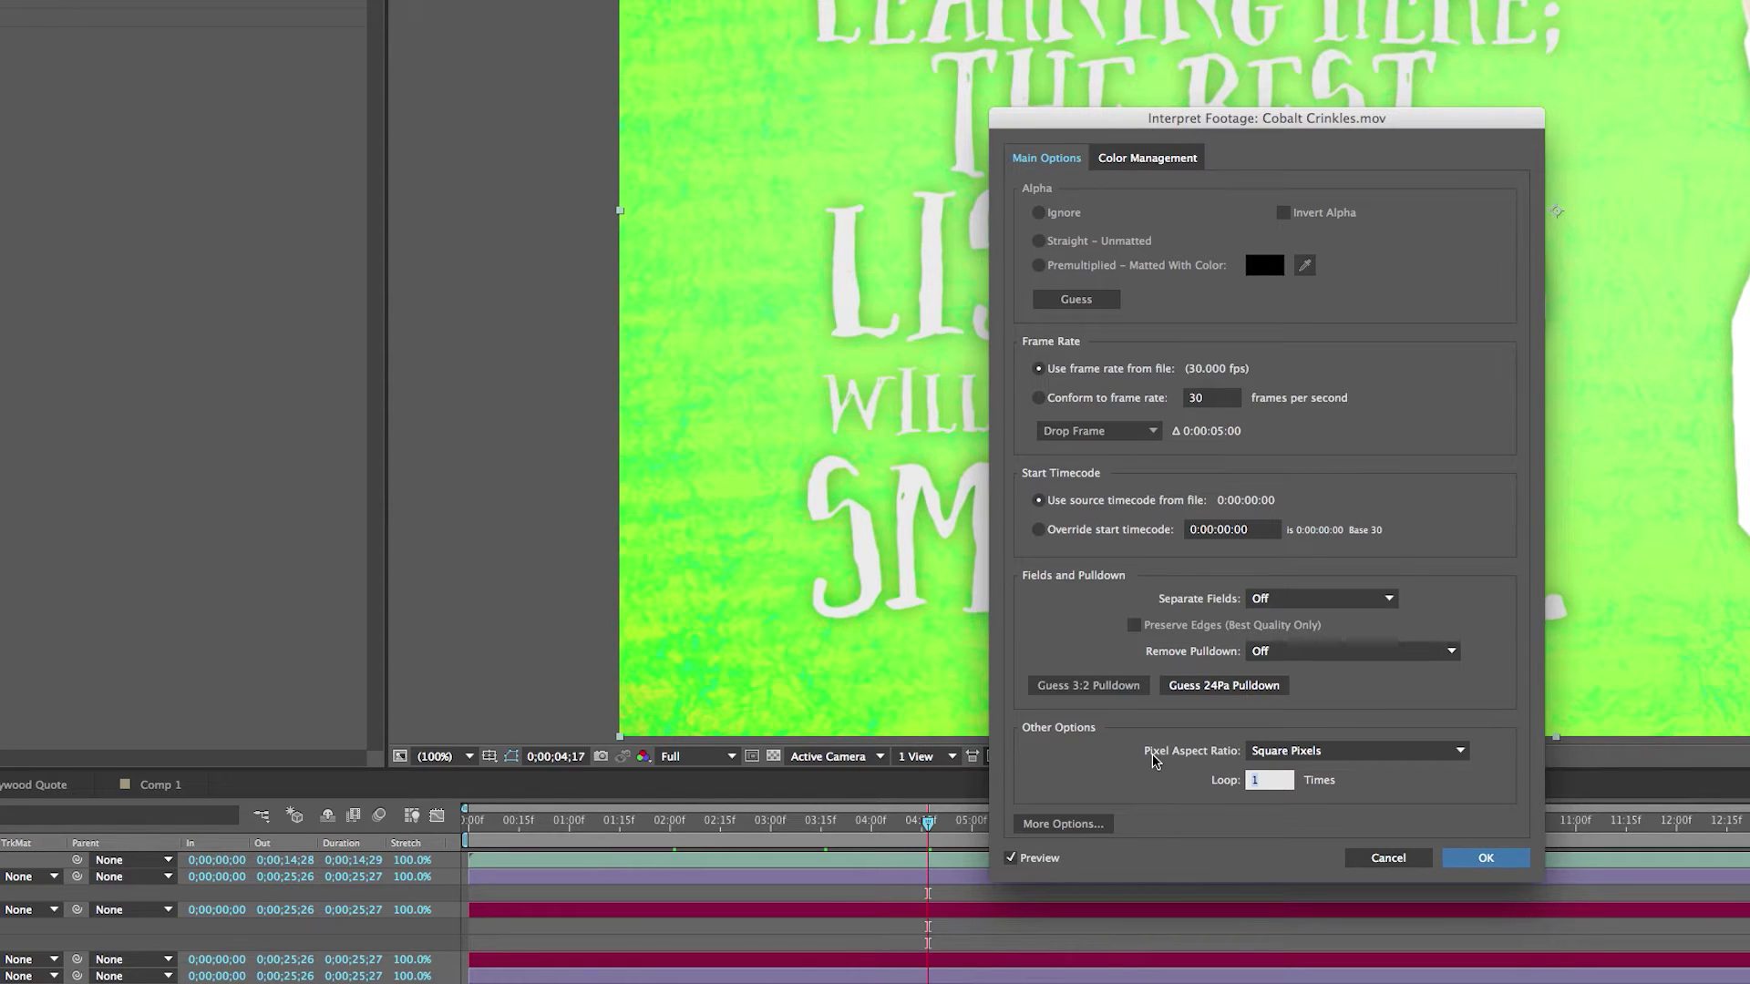
type("9")
left_click(1485, 858)
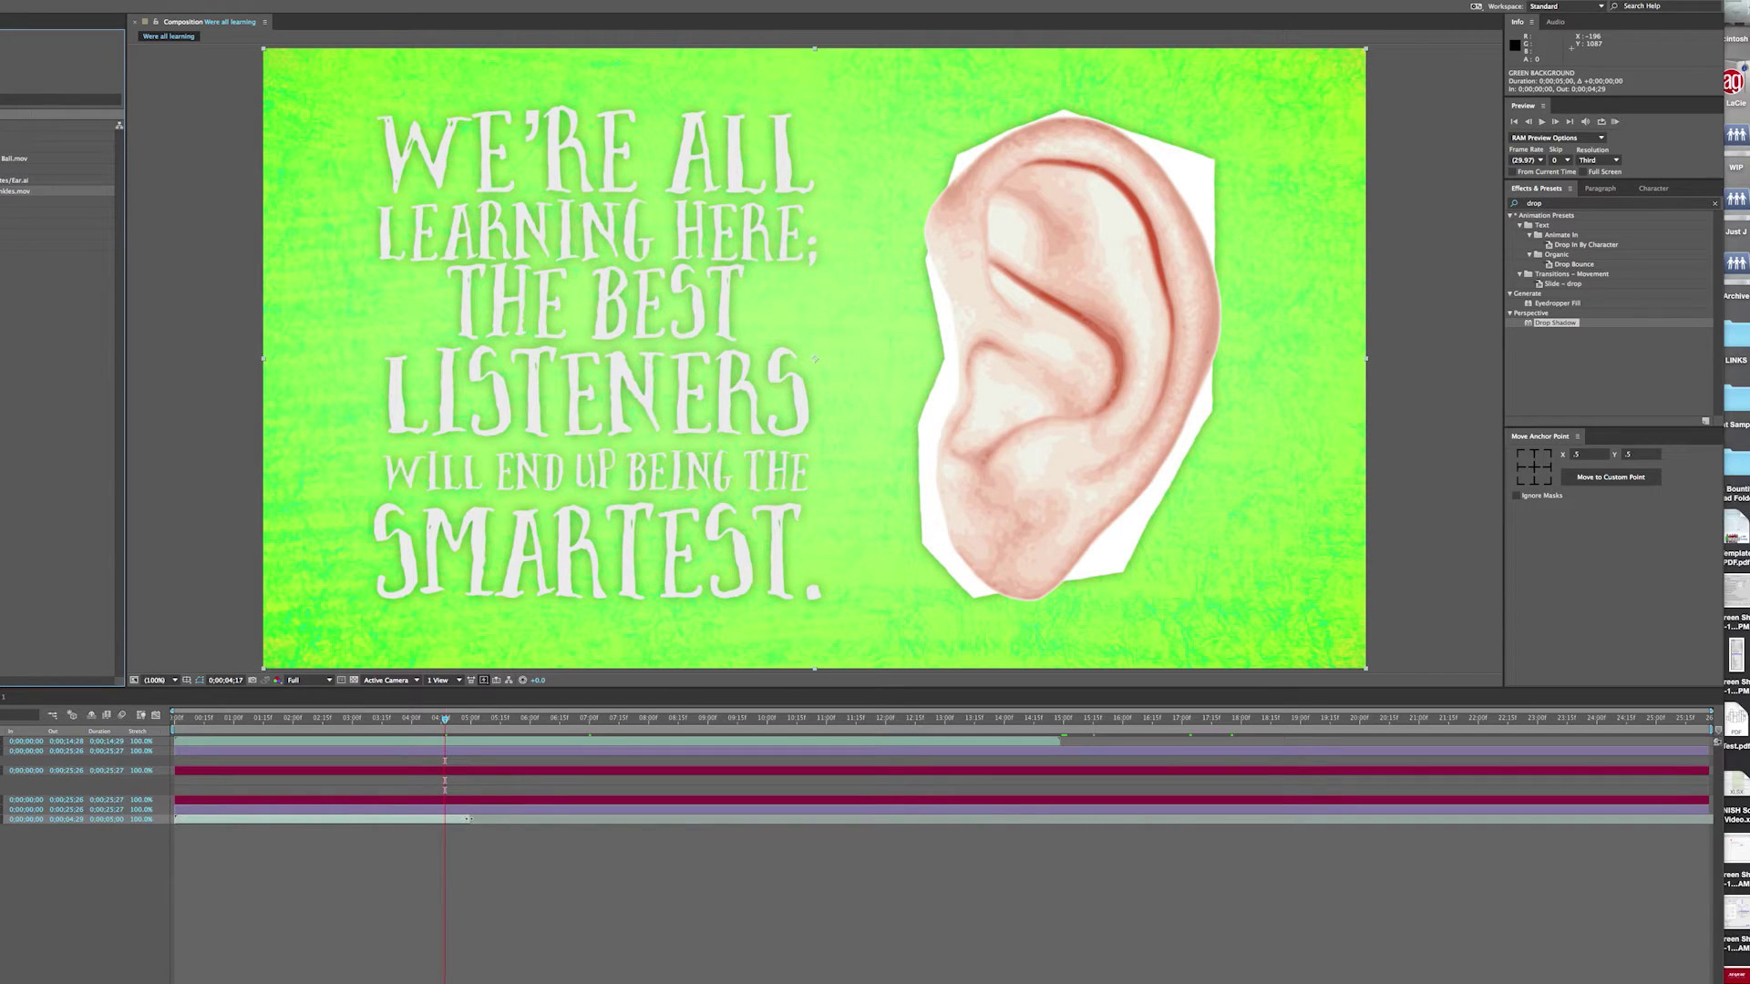
left_click_drag(468, 819, 1534, 821)
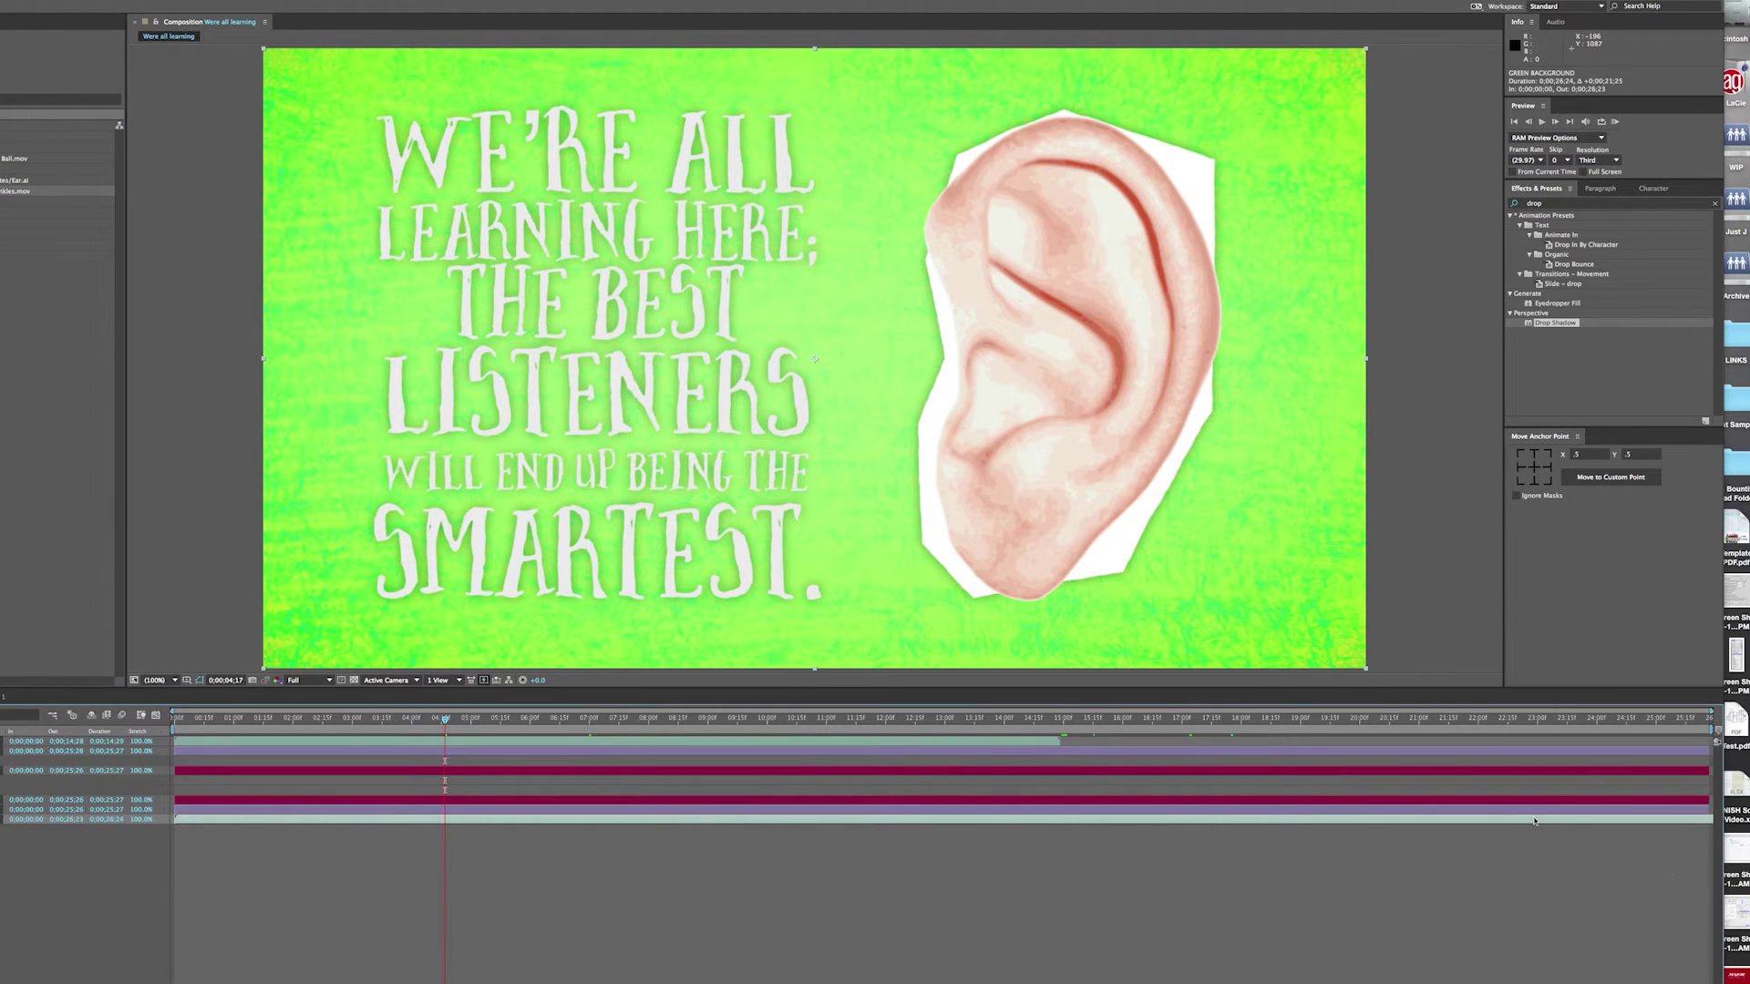
left_click_drag(447, 722, 837, 746)
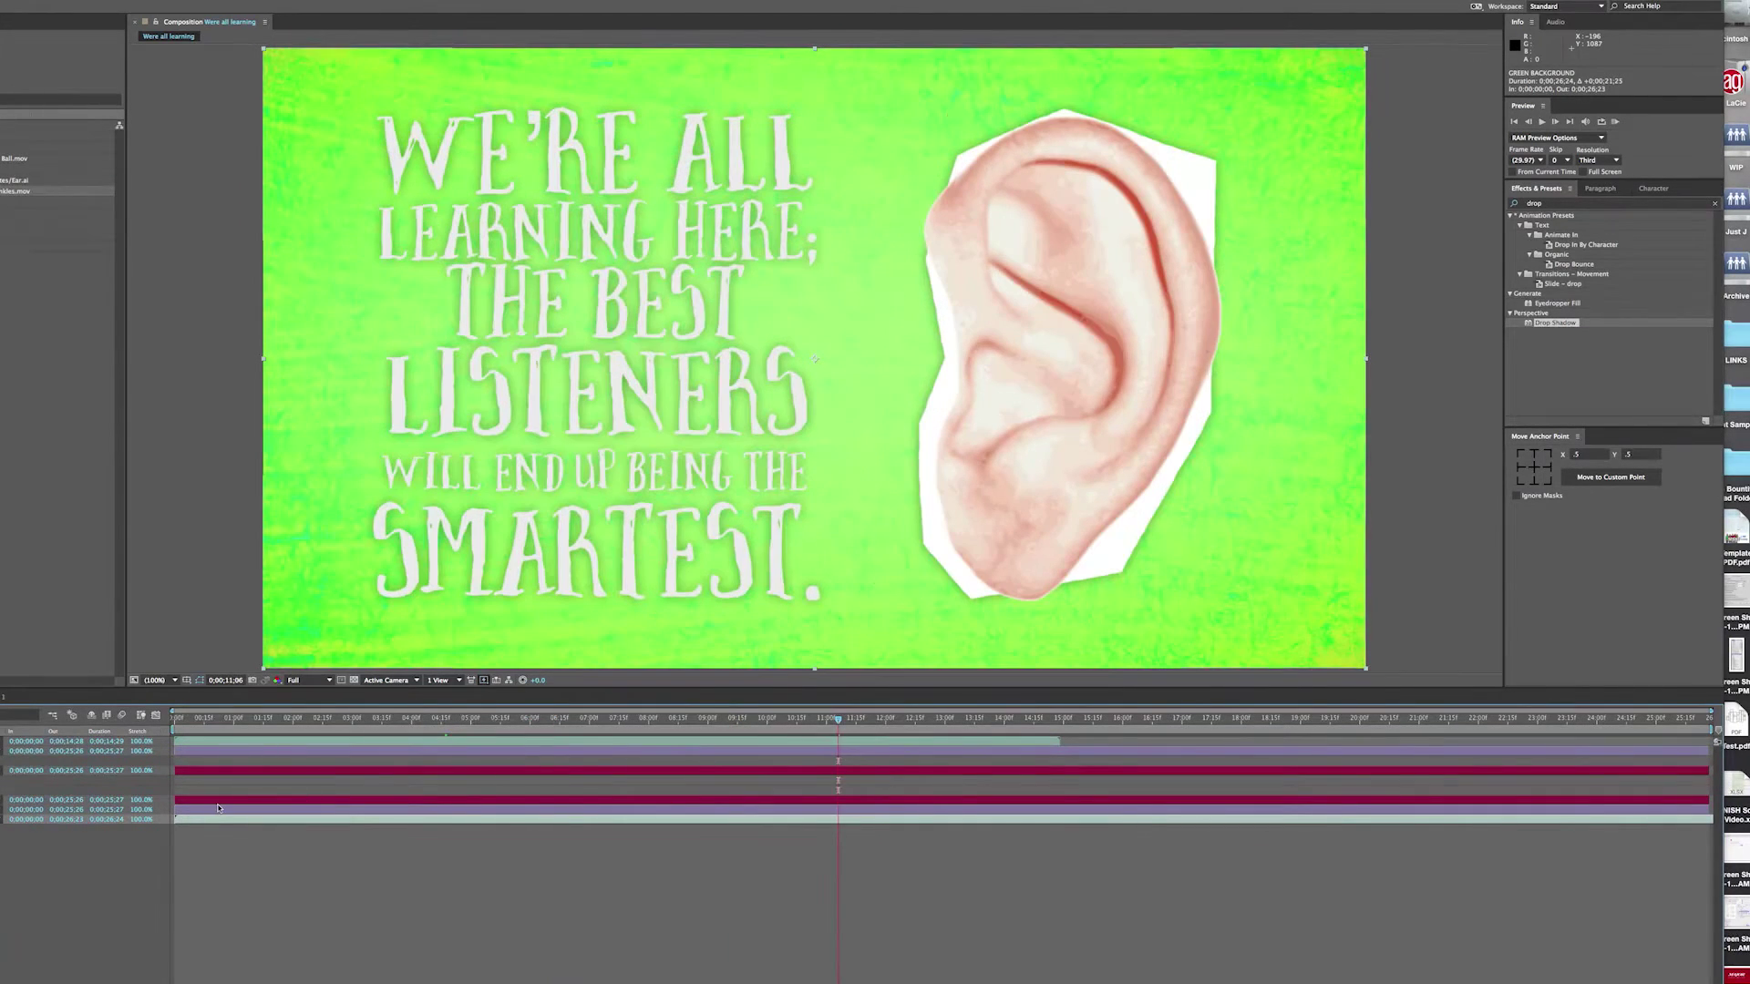
key("ctrl+z")
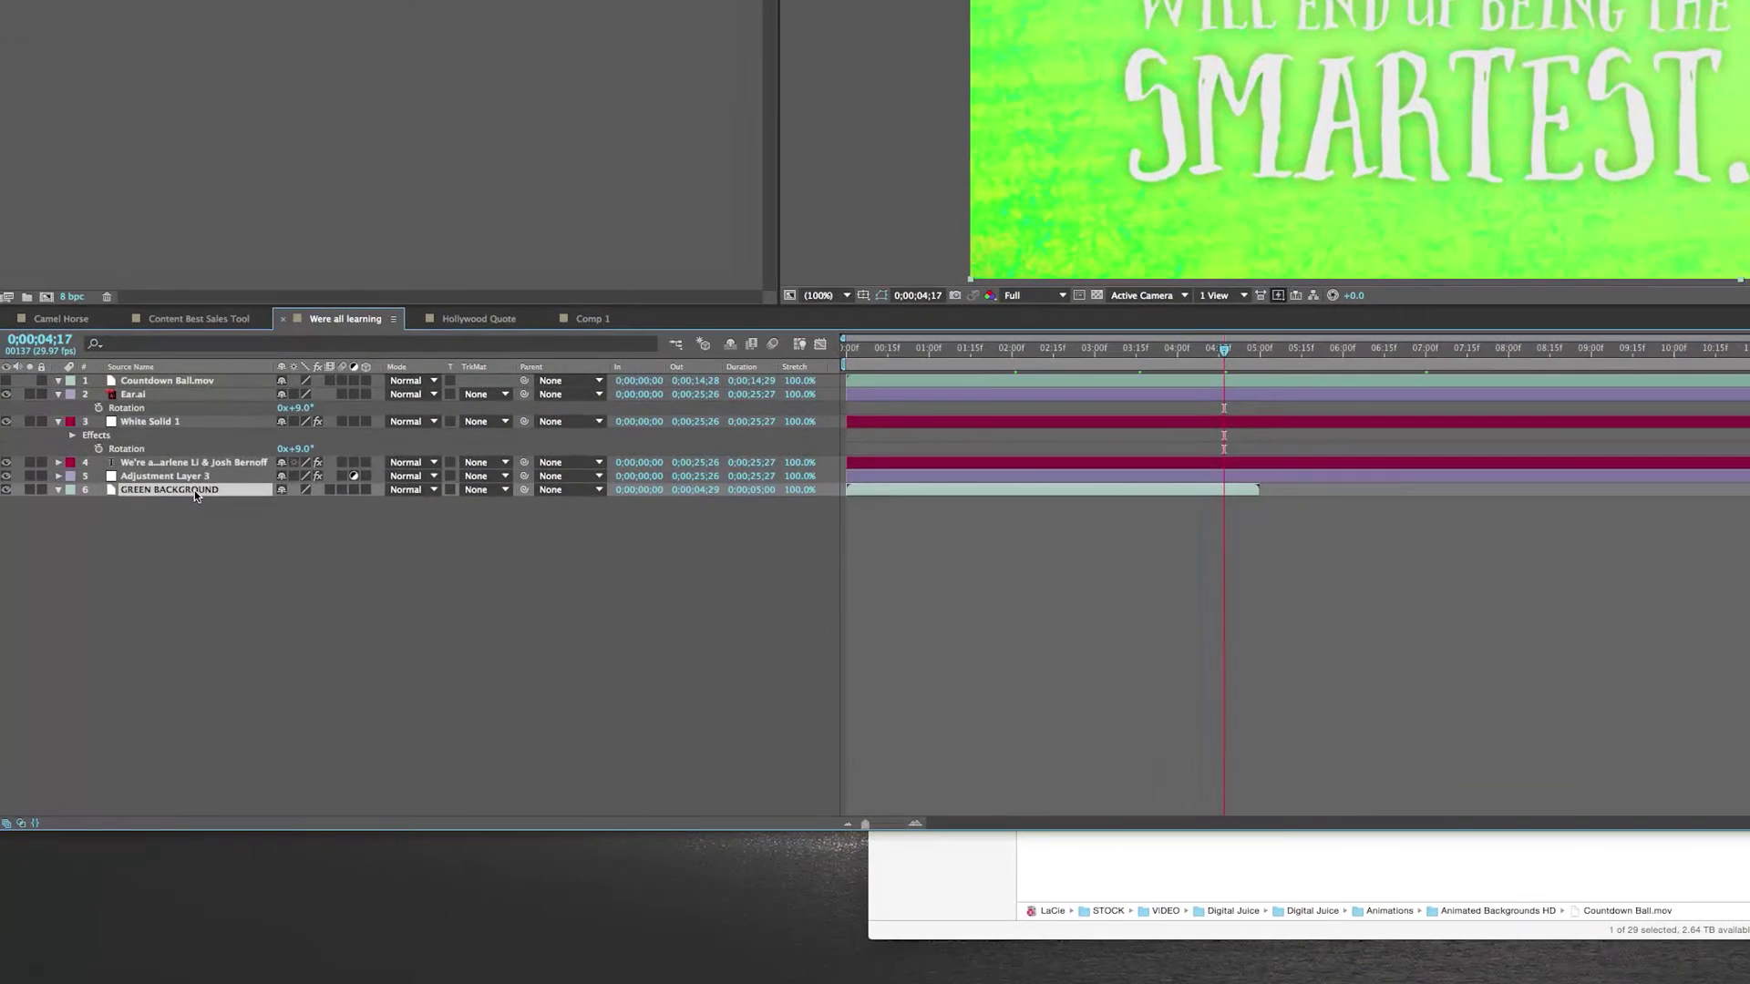
- Enable time remapping on the GREEN BACKGROUND layer
right_click(194, 492)
mouse_move(290, 552)
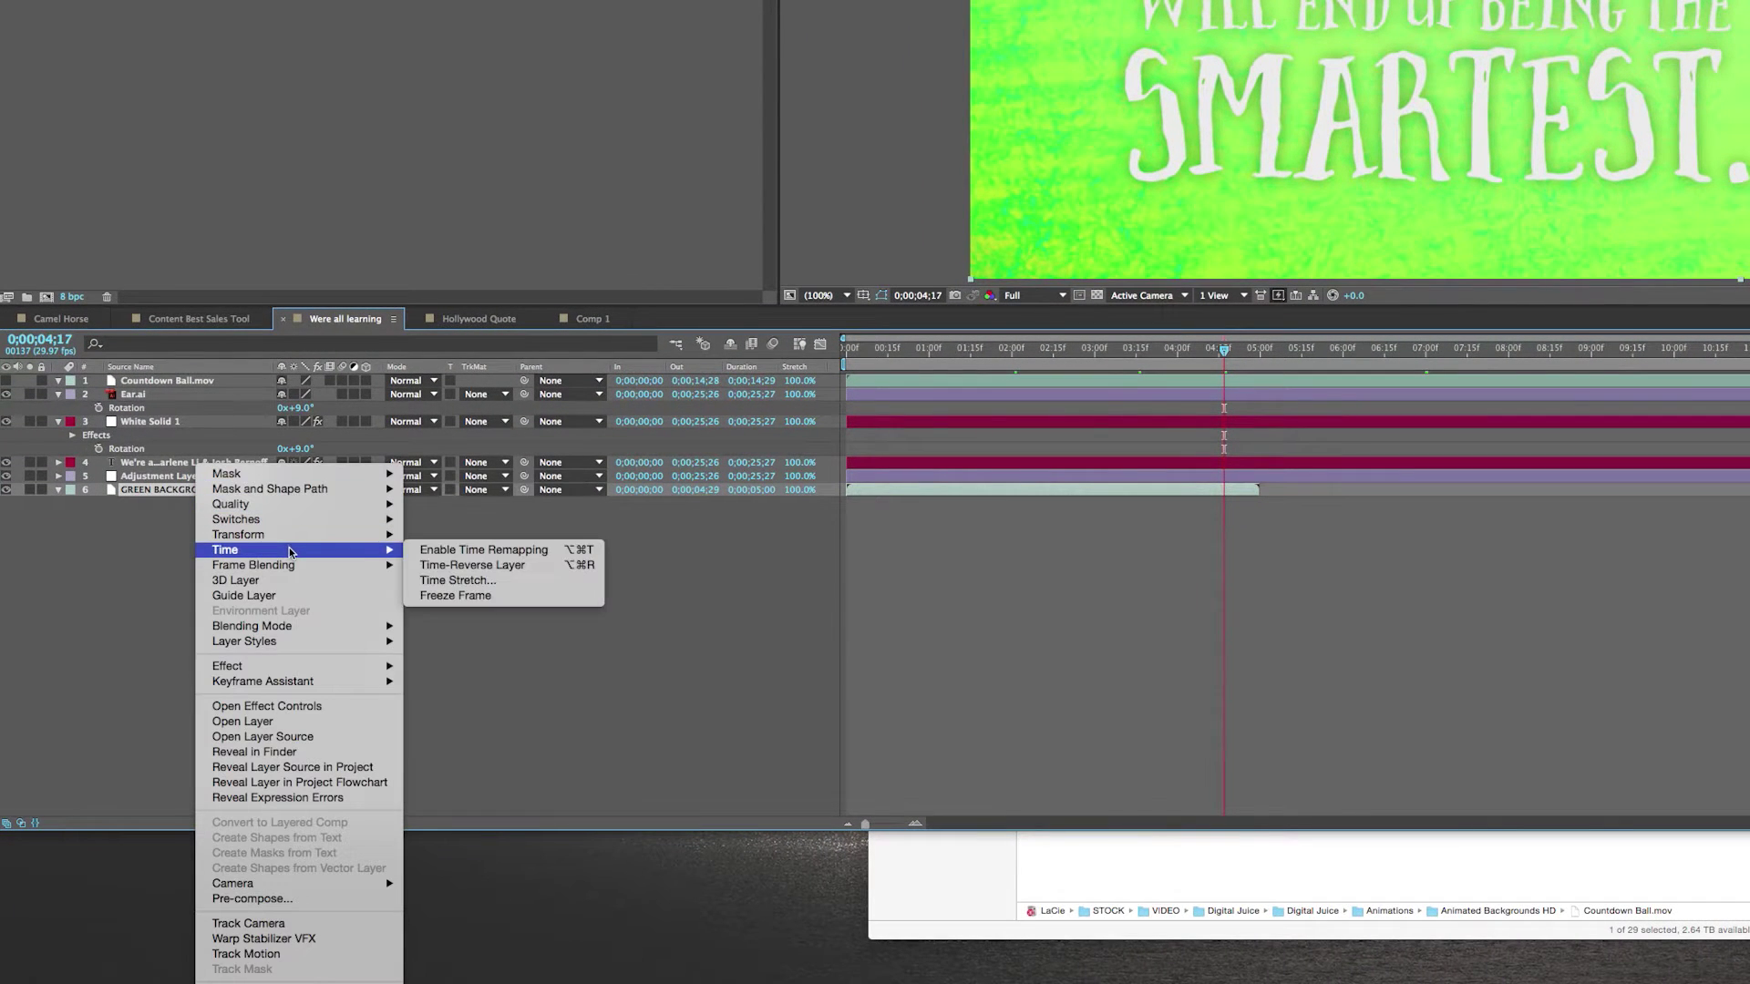
left_click(465, 552)
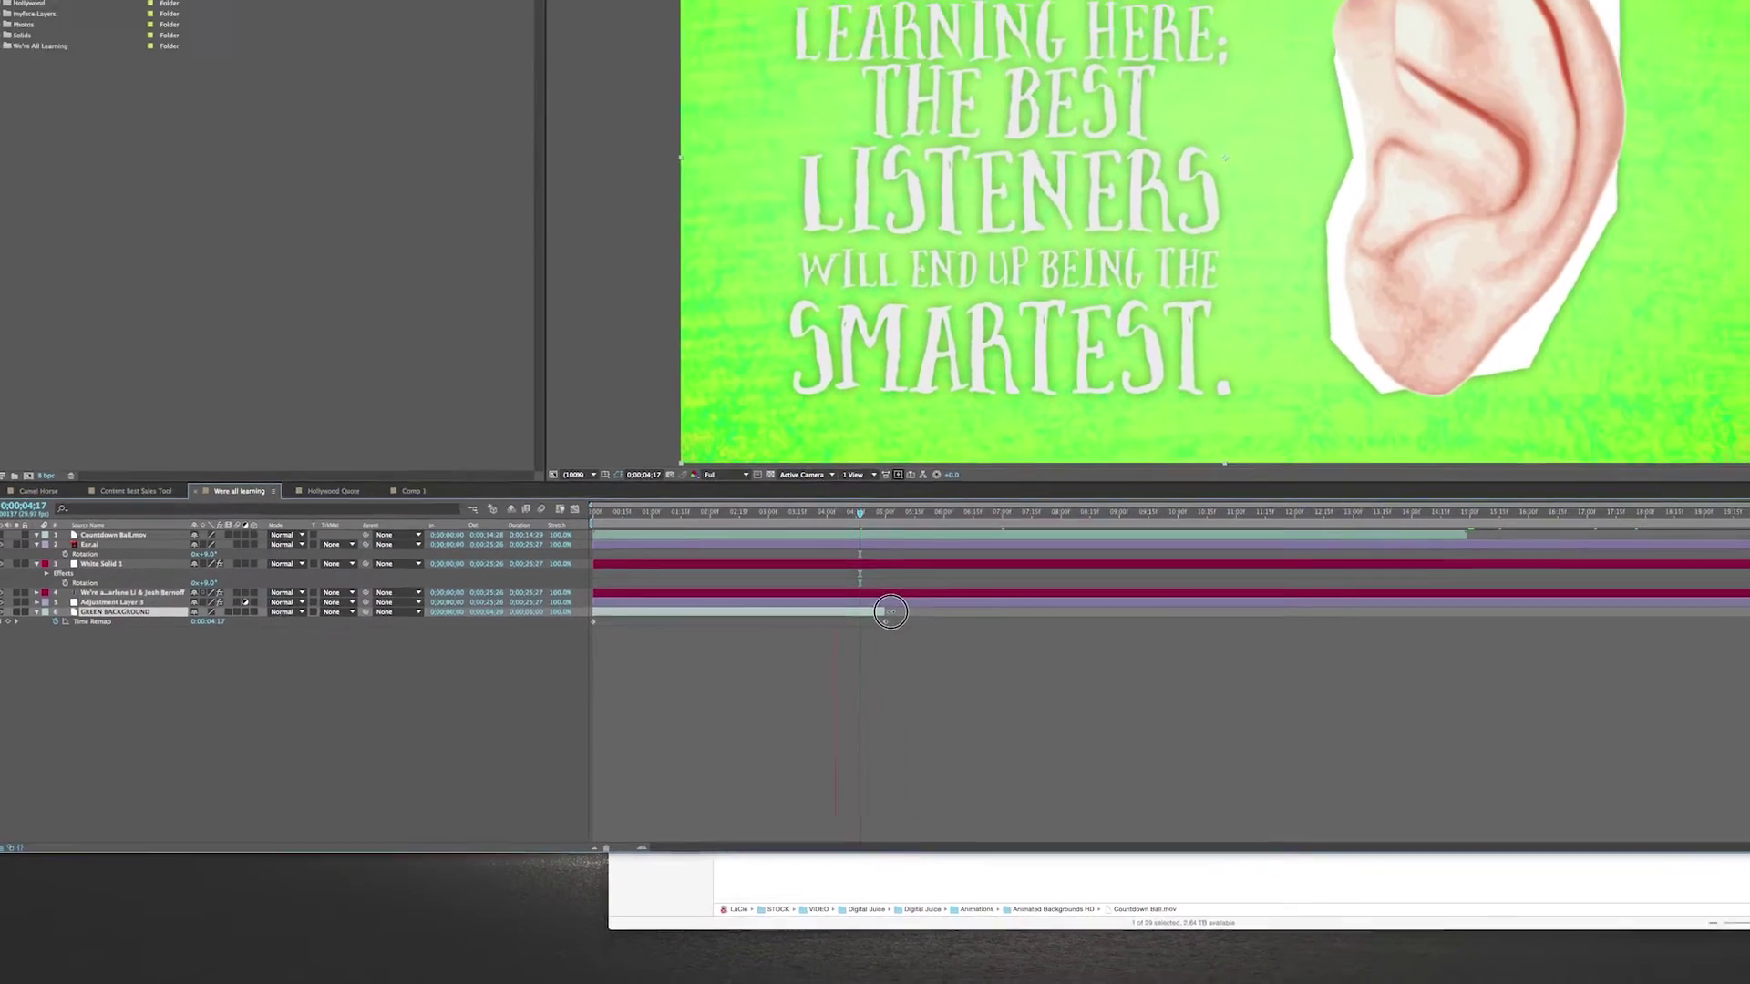
- Stretch the background layer to about 21 seconds, check past 5 seconds, then undo the stretch
left_click_drag(1259, 489, 1749, 492)
left_click_drag(1144, 677, 1523, 680)
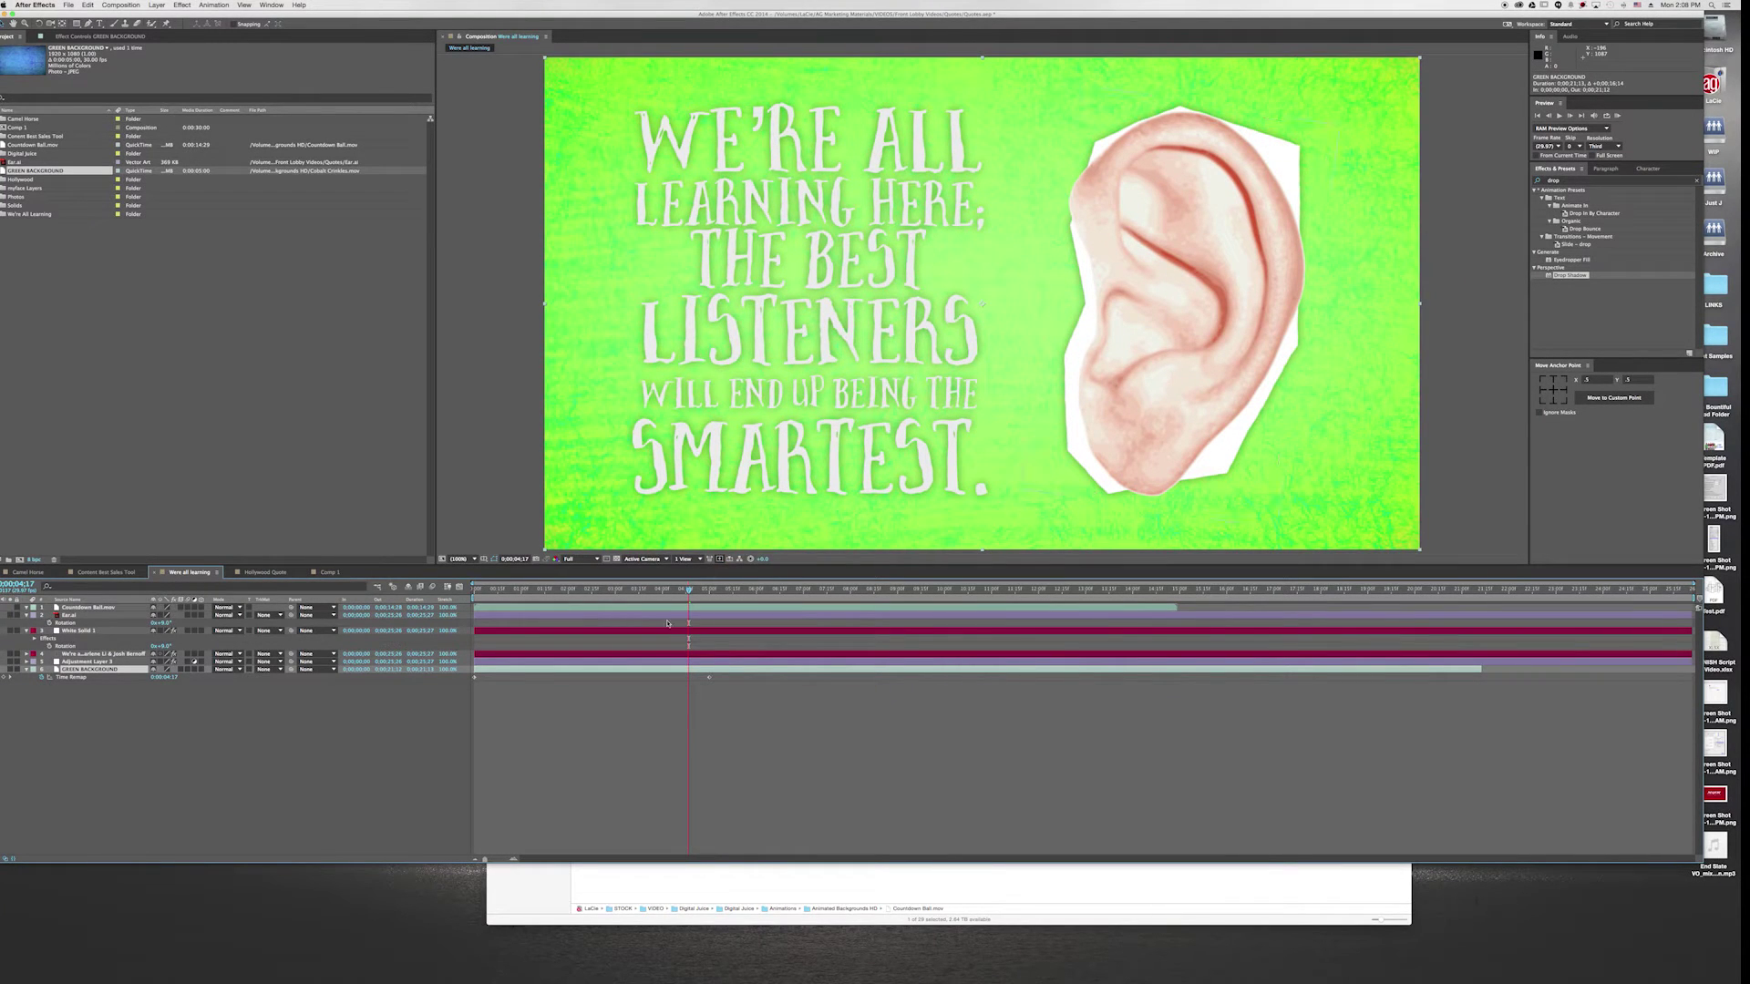
left_click_drag(689, 590, 1092, 601)
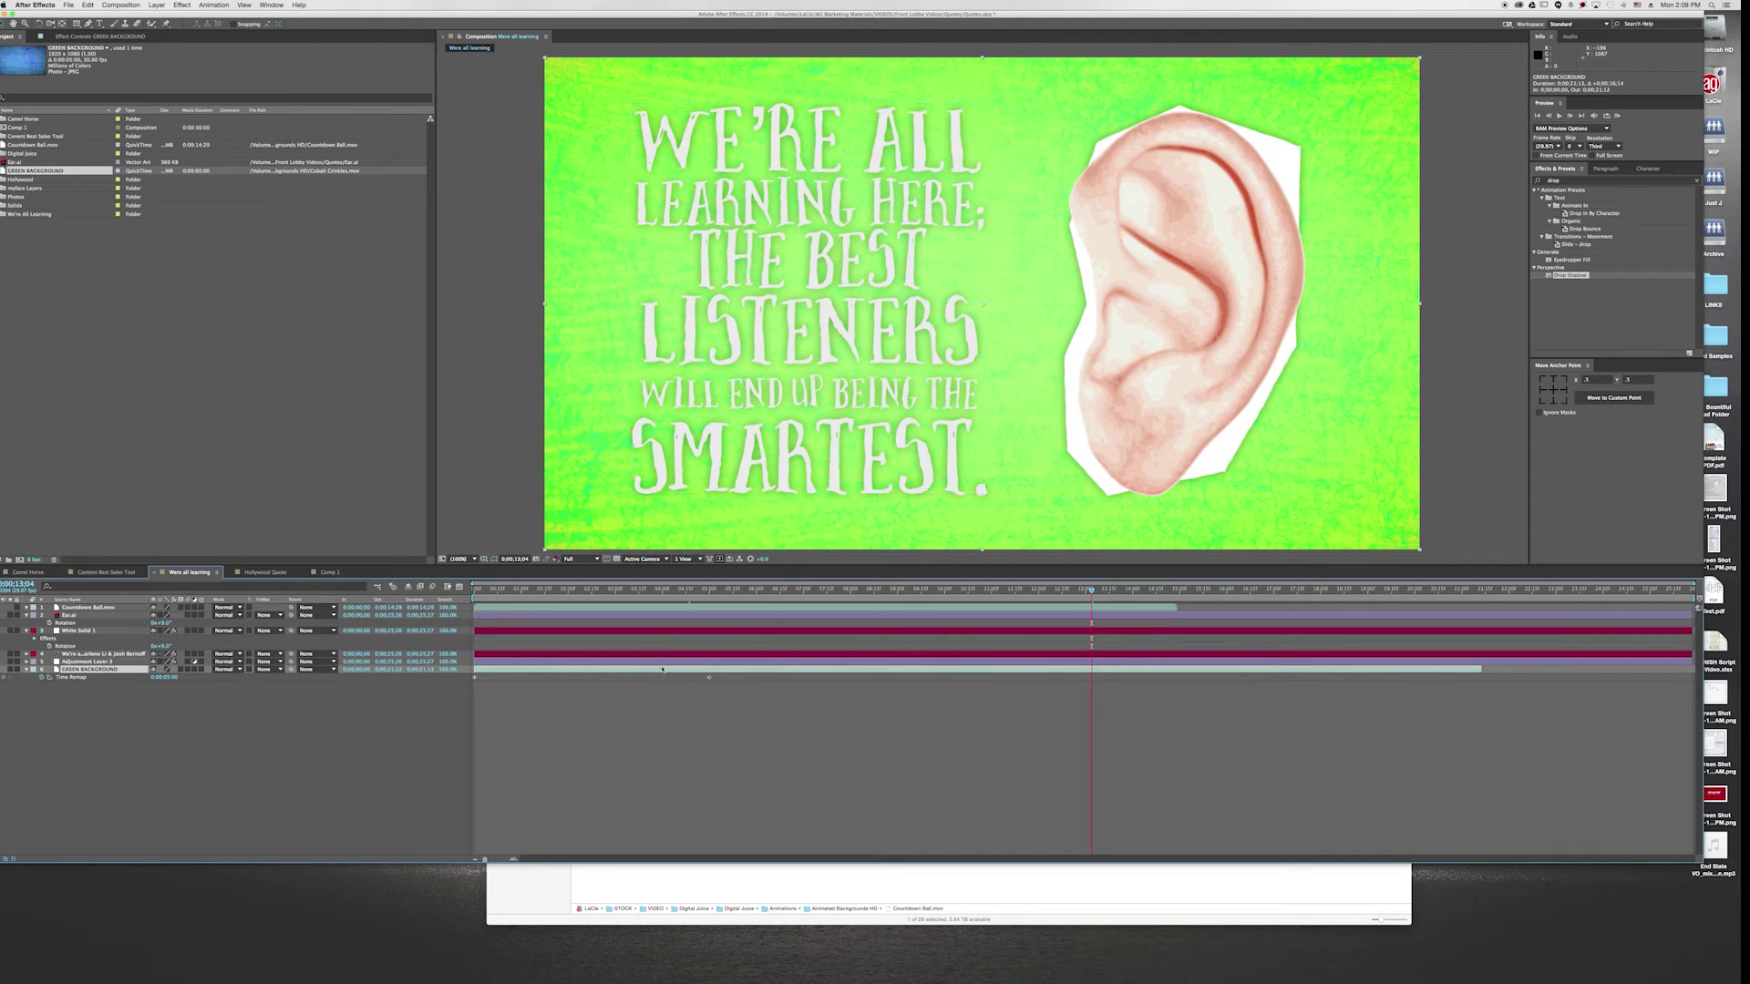
key("super+z")
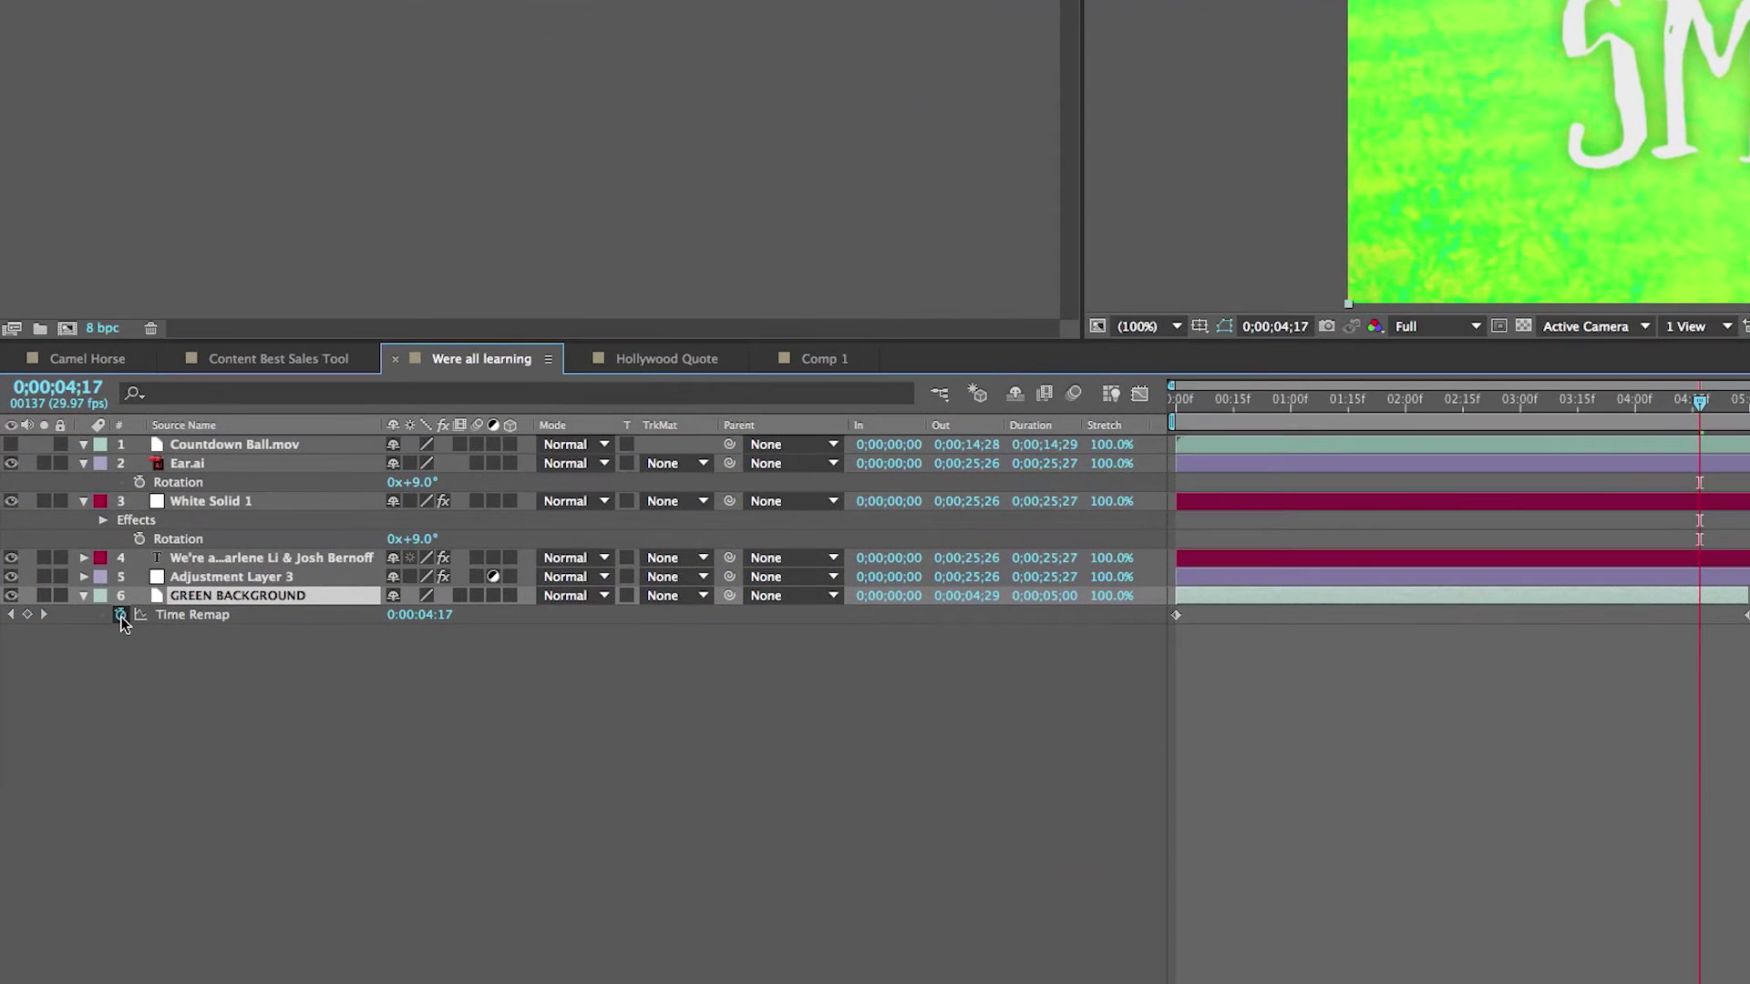
- Add a loopOut() expression to the GREEN BACKGROUND layer's Time Remap
left_click(121, 616, "alt")
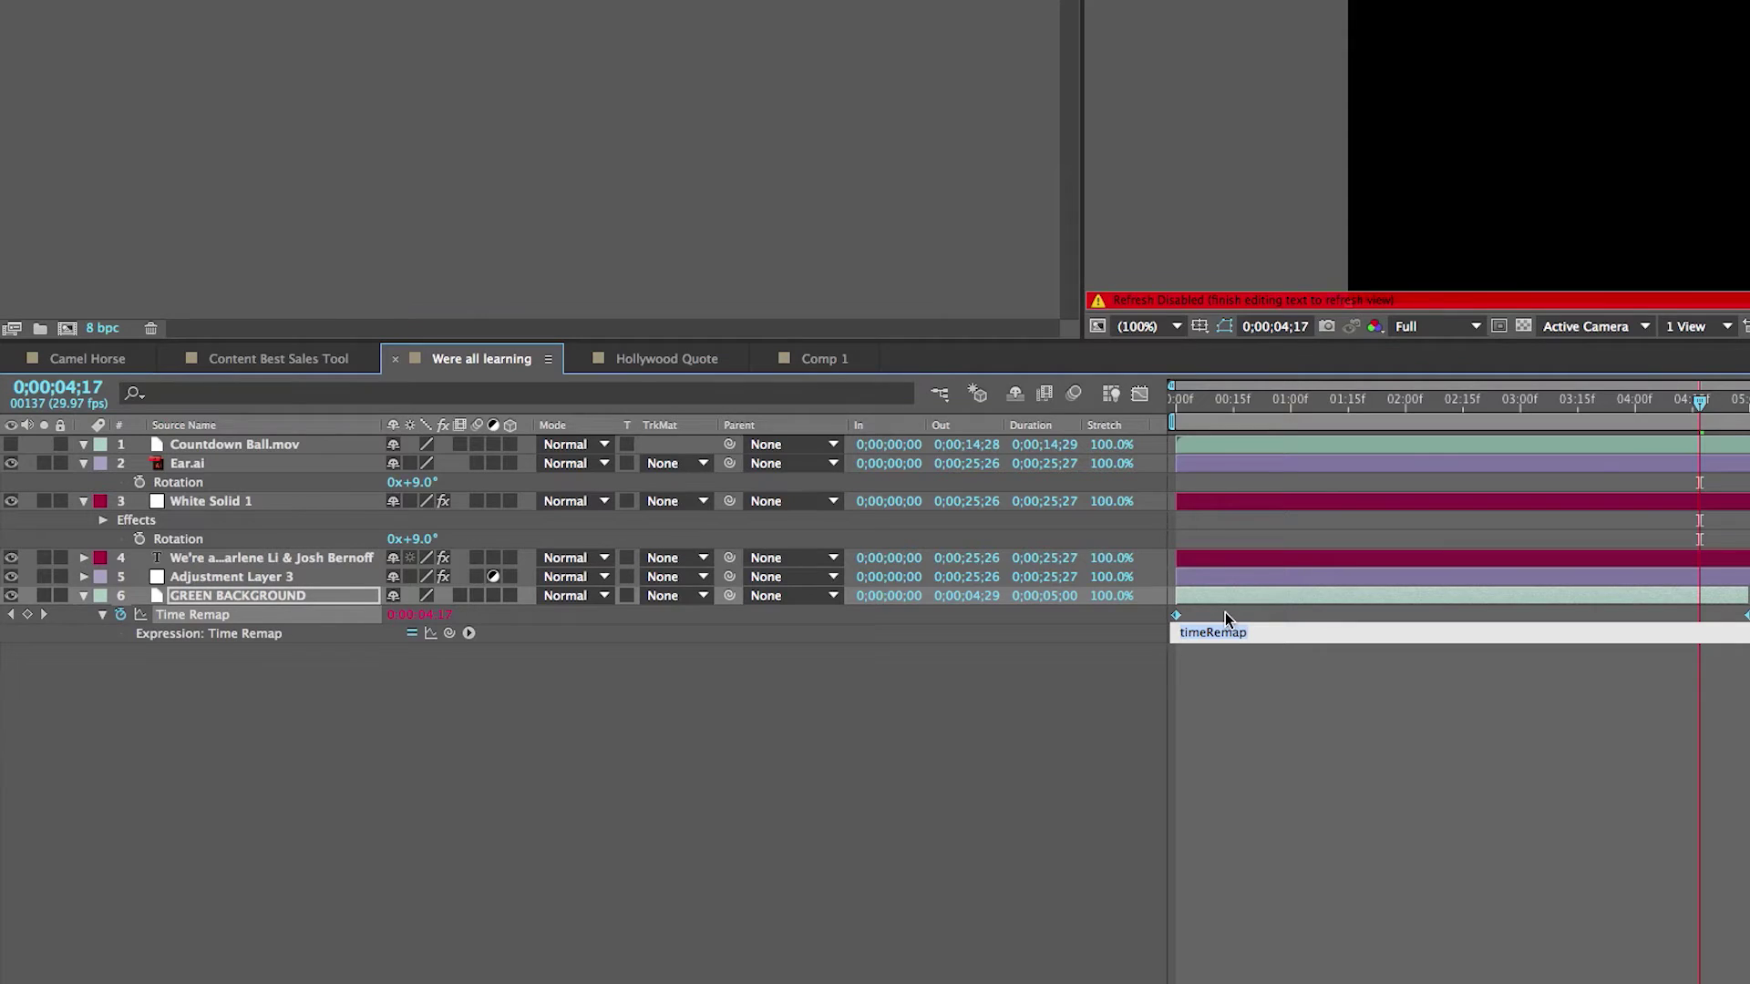
type("loopOut()")
left_click(1374, 842)
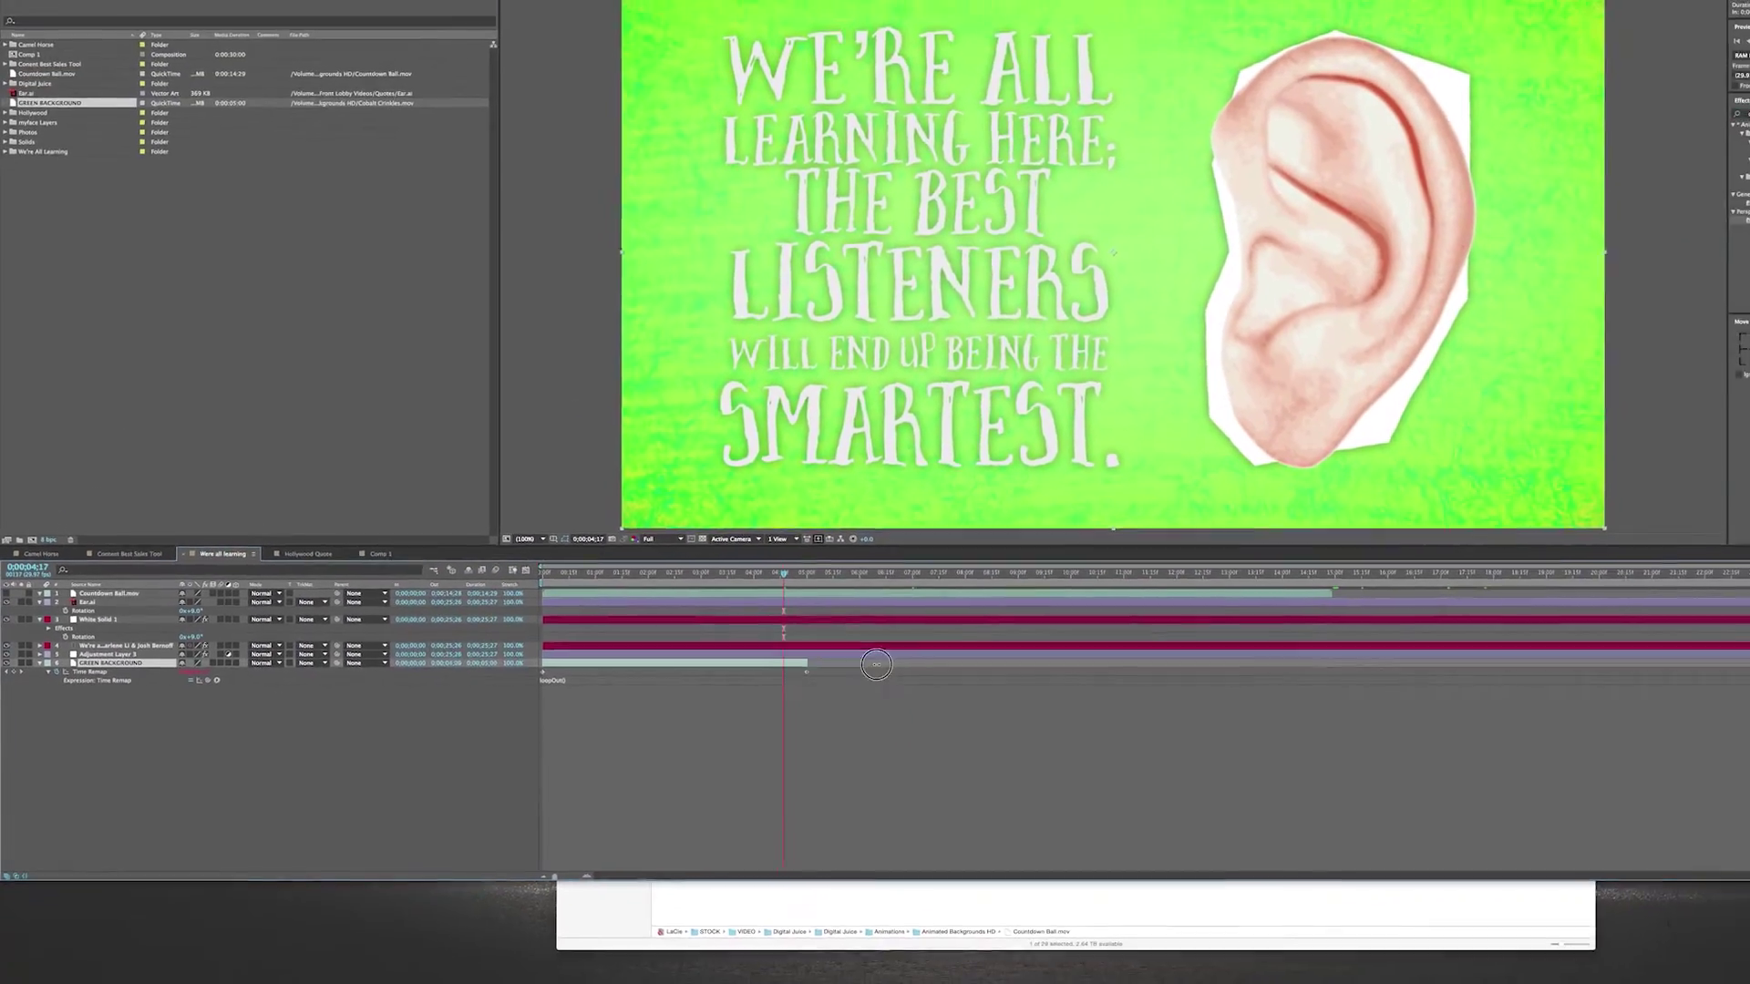
- Test the loop by extending the layer and previewing past 5 seconds, then undo the extension
left_click_drag(1170, 637, 1749, 637)
left_click_drag(1371, 701, 1617, 728)
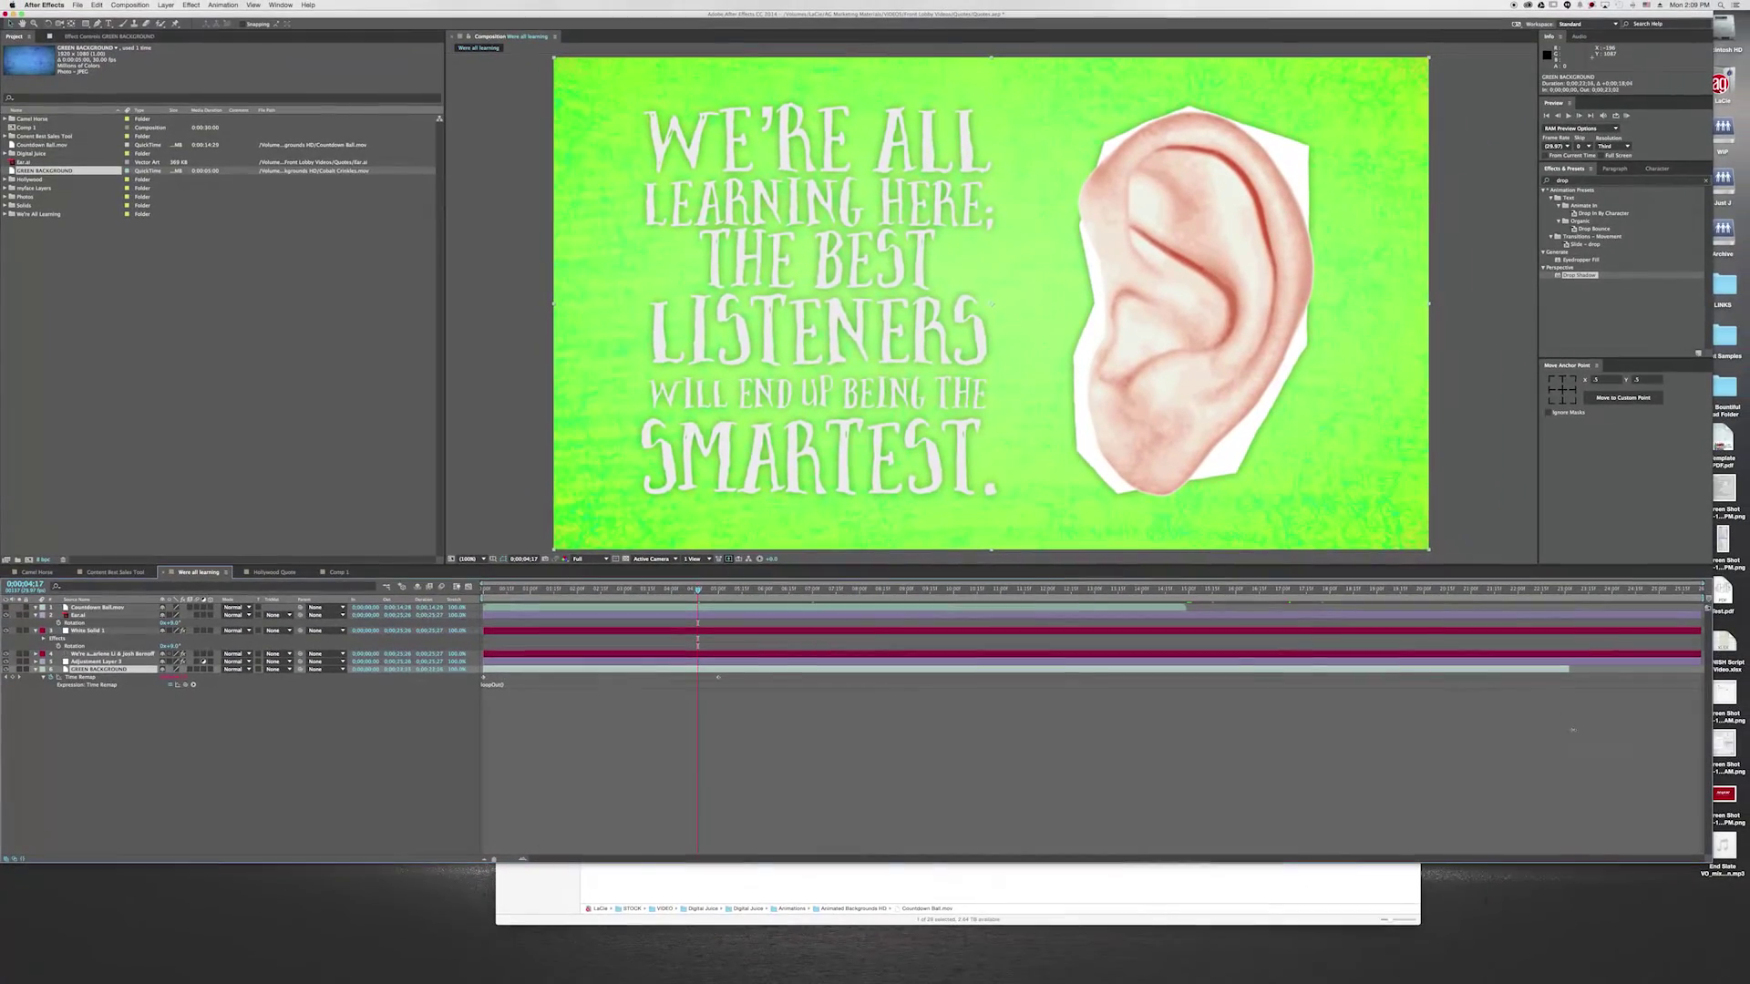
left_click_drag(553, 586, 889, 589)
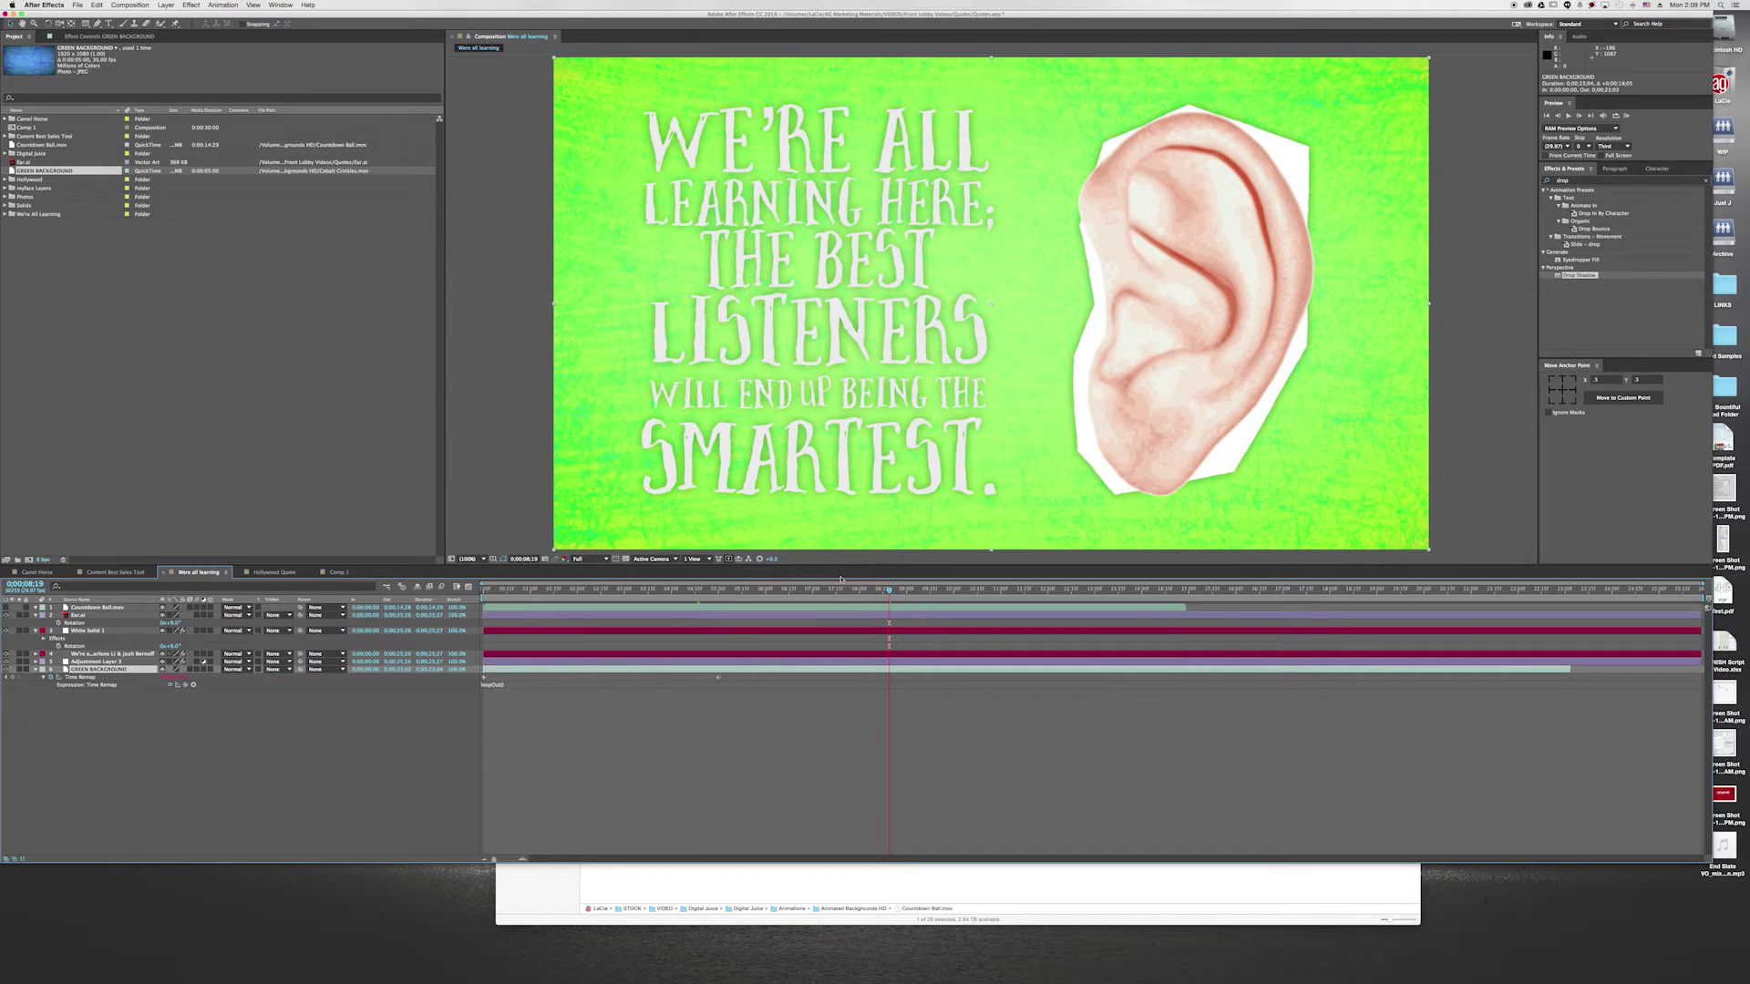
left_click_drag(488, 590, 944, 637)
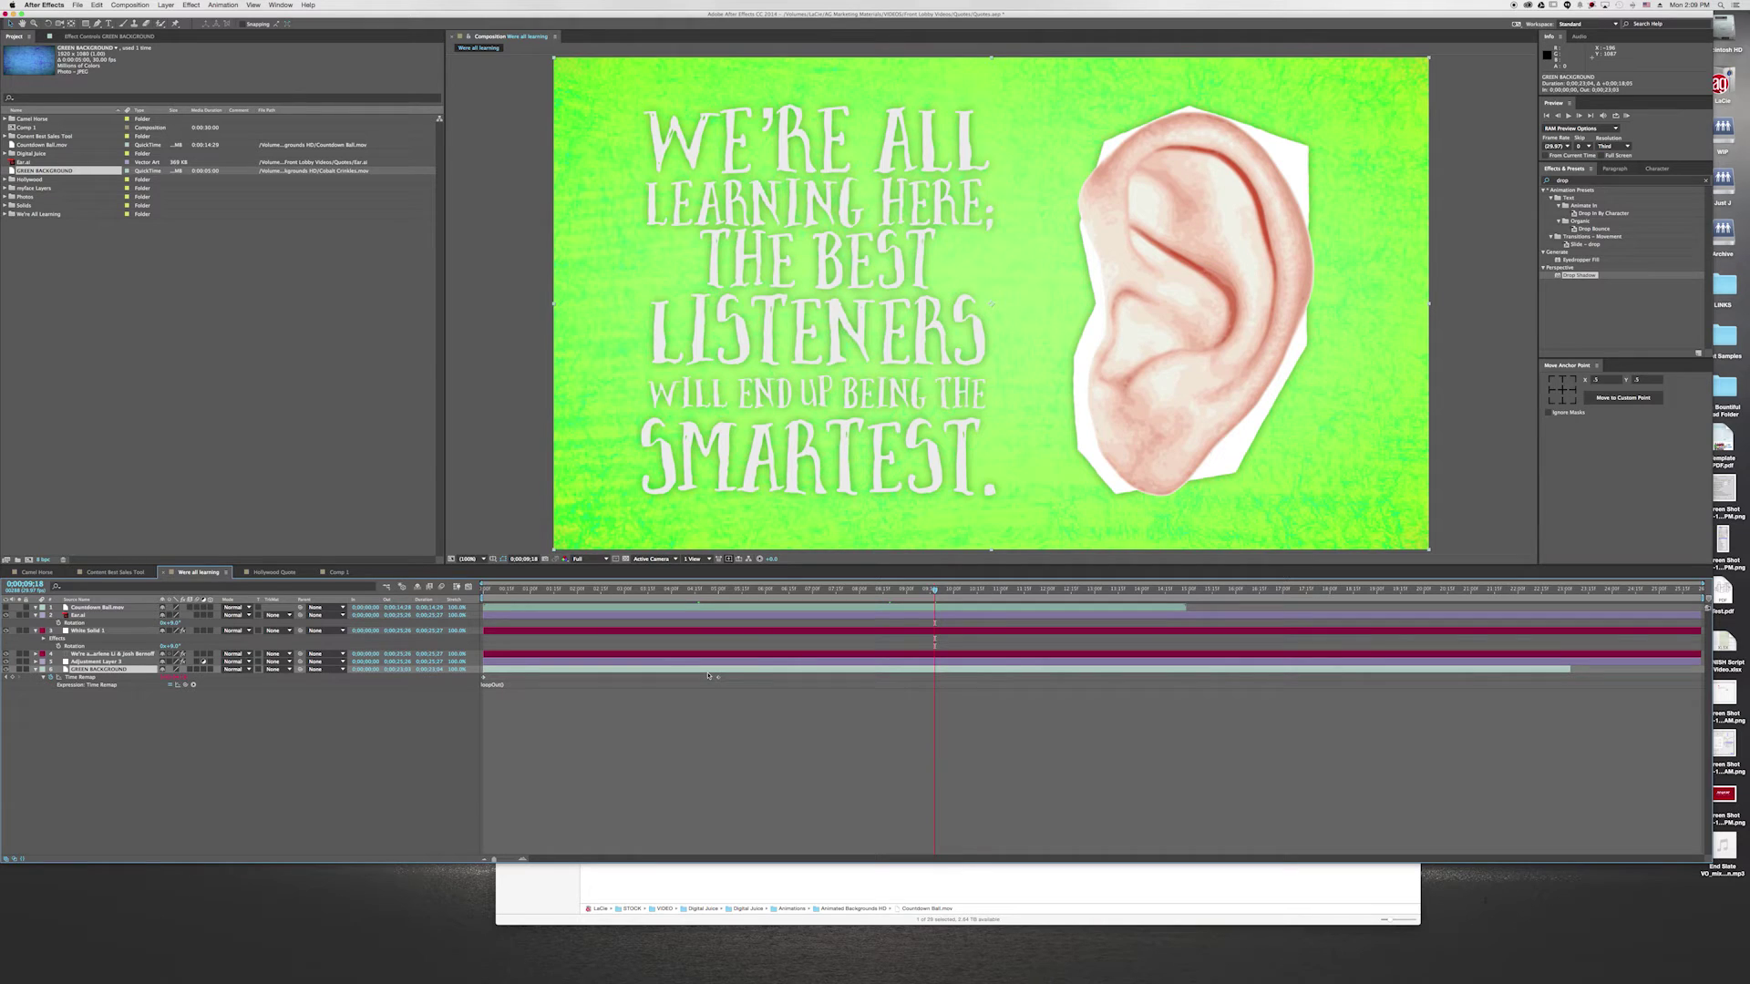
key("super+z")
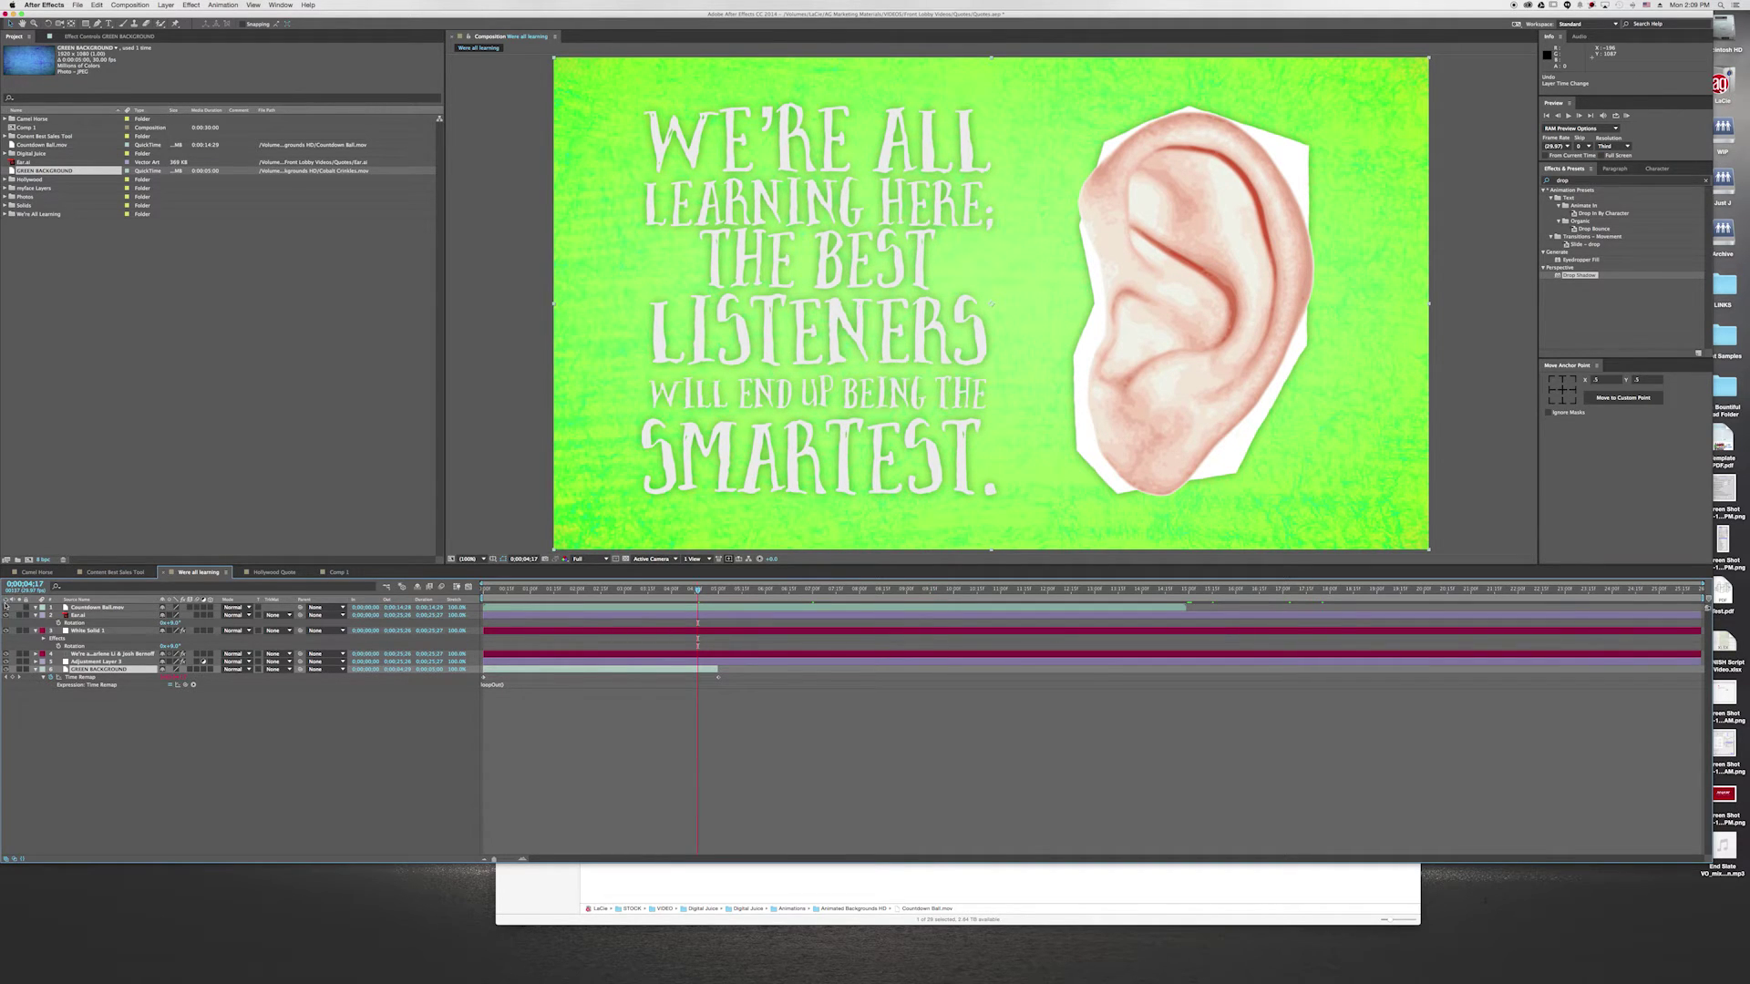
- Enable time remapping on the Countdown Ball.mov layer
left_click(507, 558)
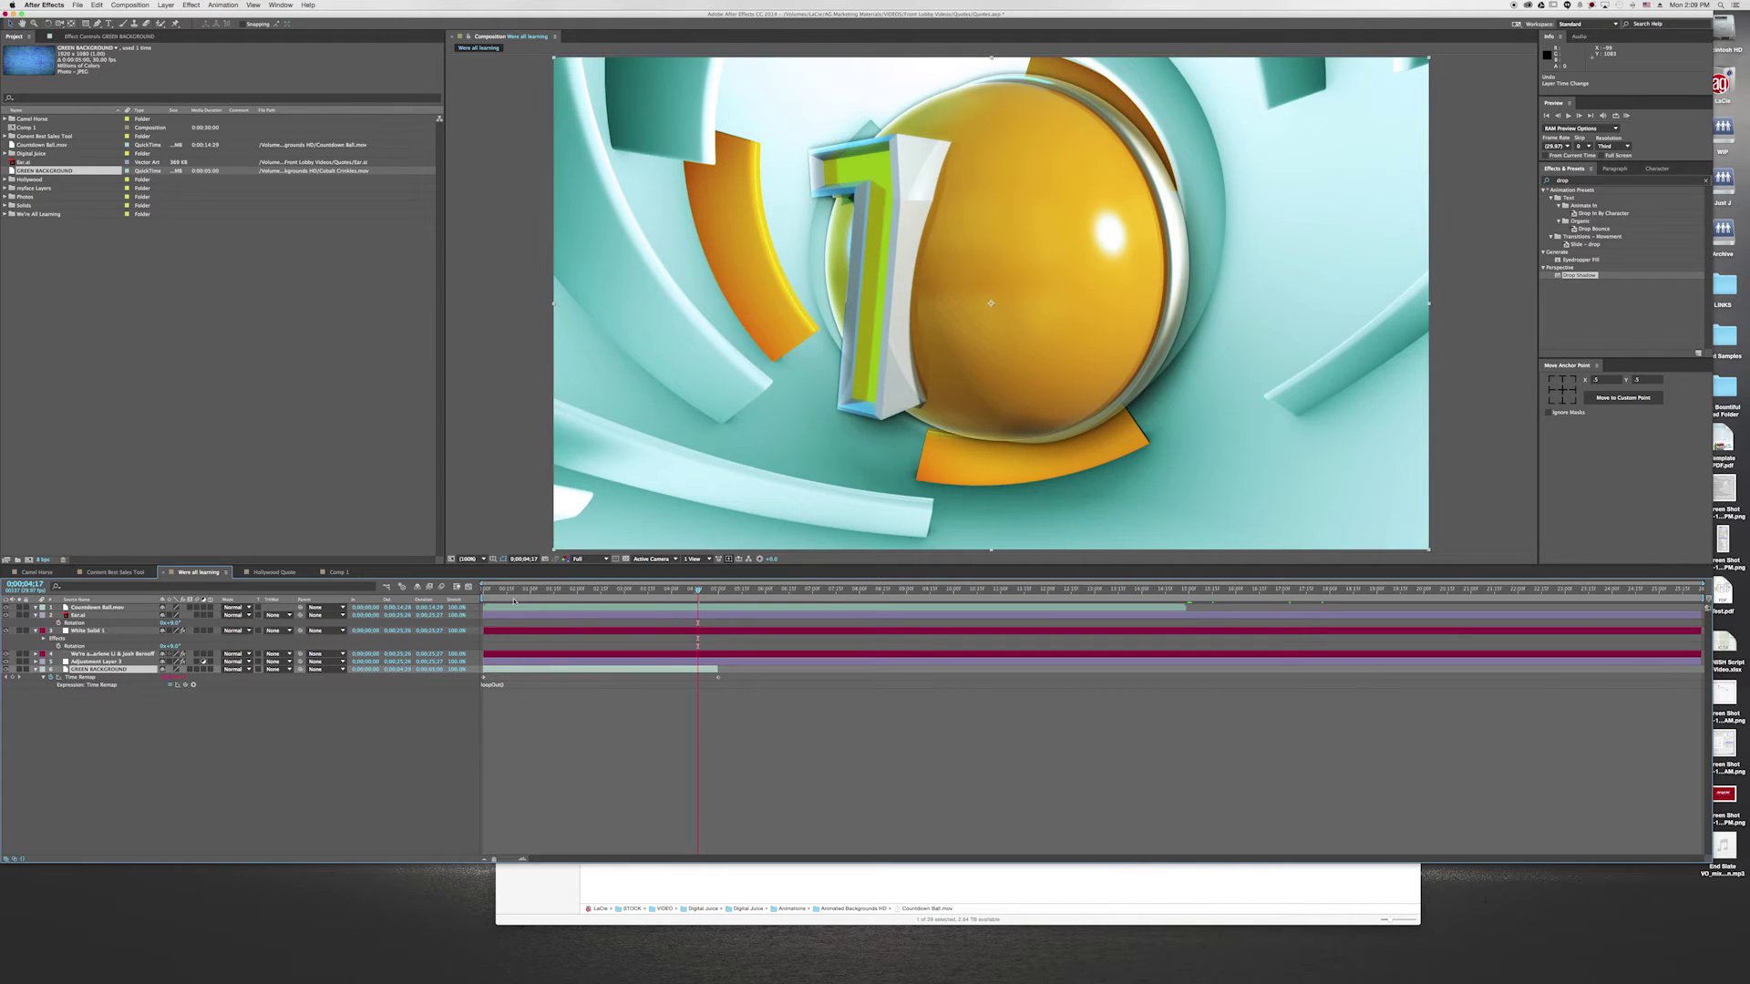
mouse_move(492, 590)
left_mouse_down()
mouse_move(723, 604)
mouse_move(483, 602)
left_mouse_up()
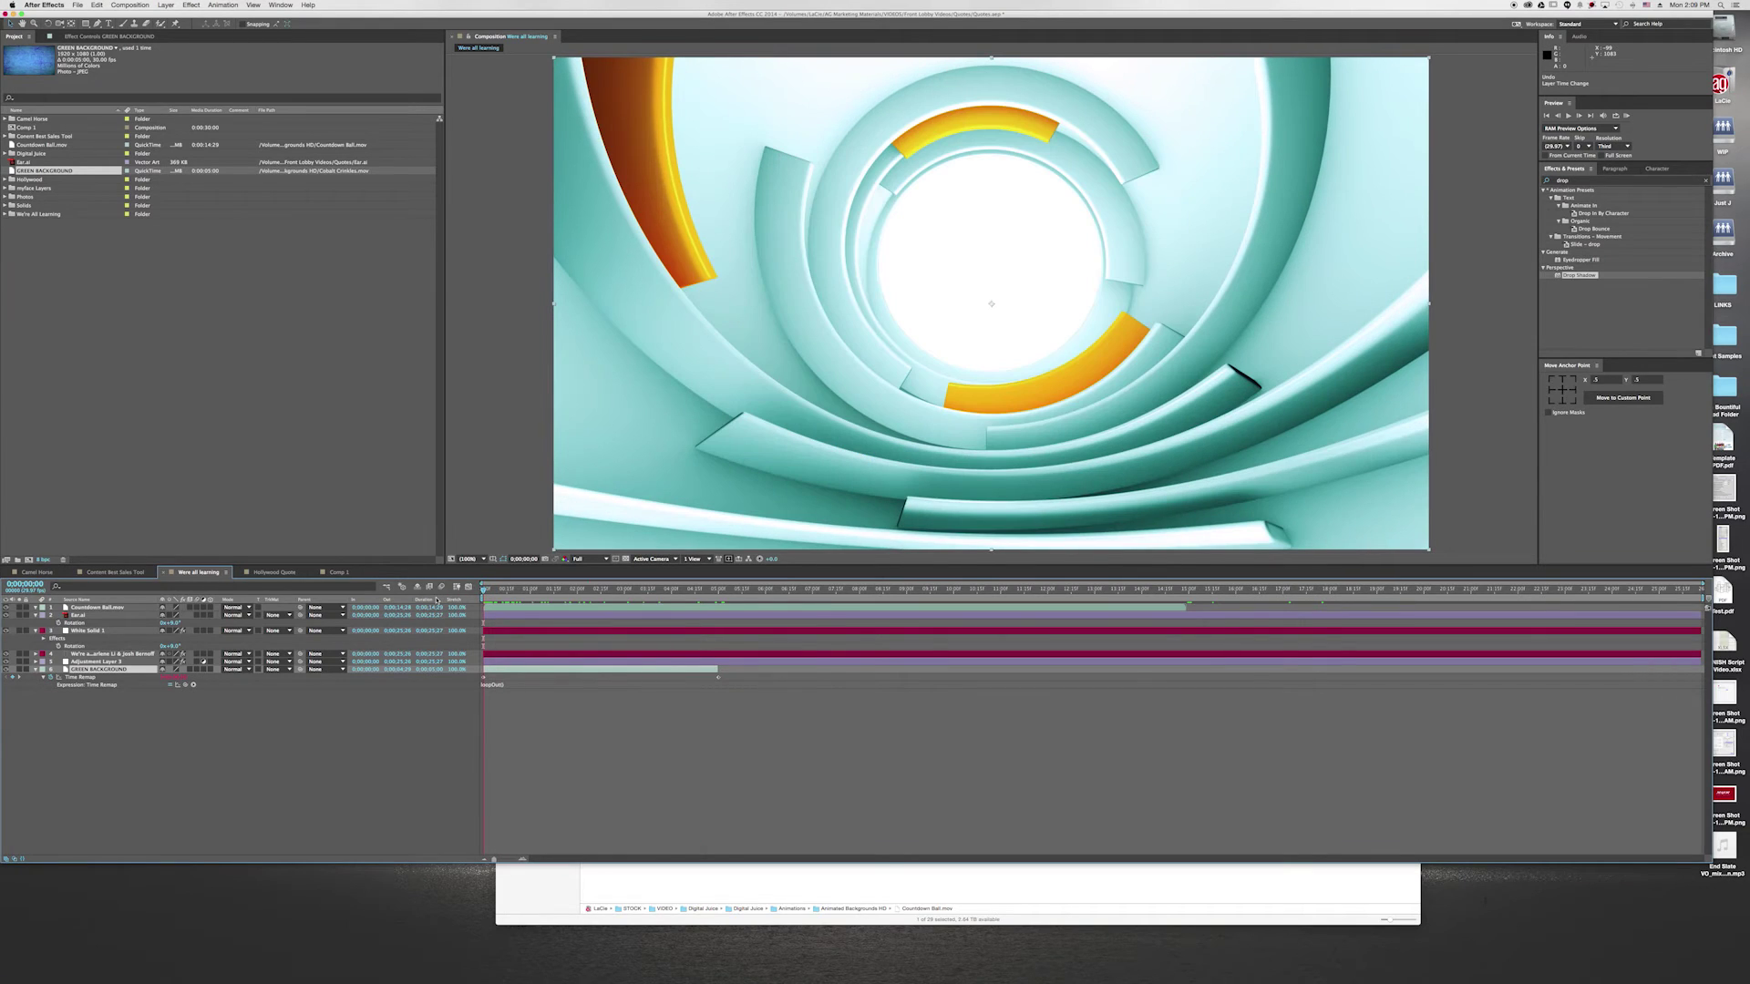
left_click(128, 610)
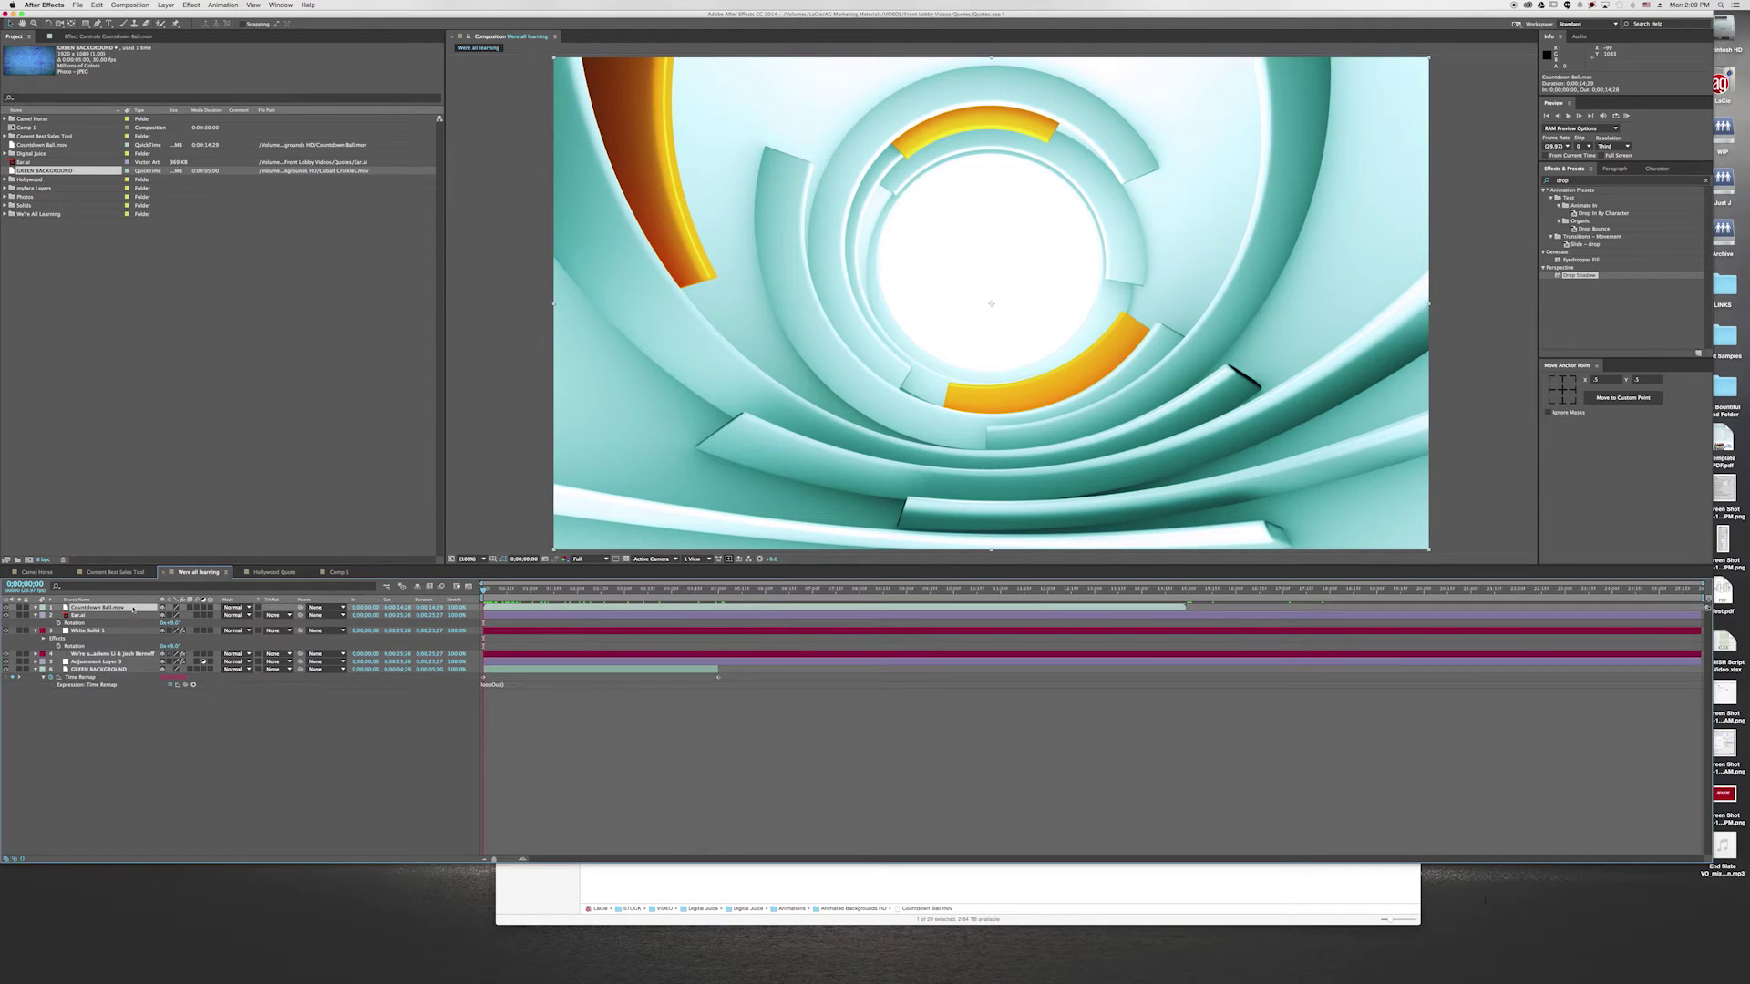
right_click(132, 608)
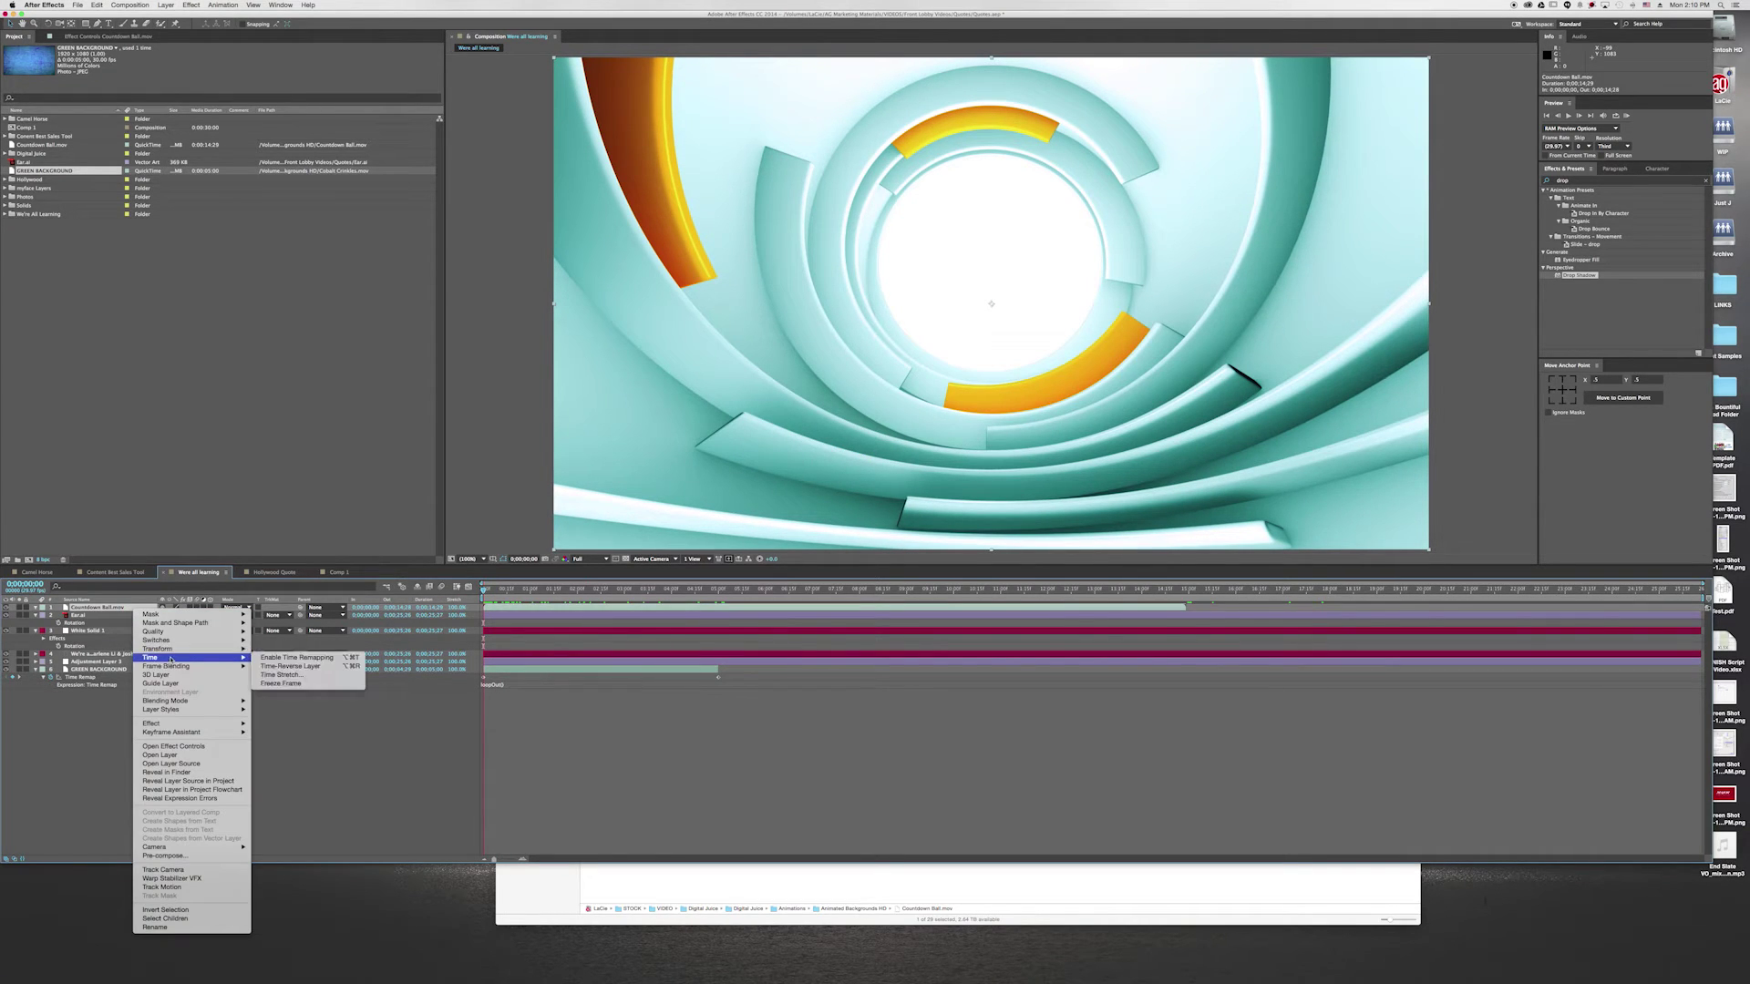
left_click(297, 663)
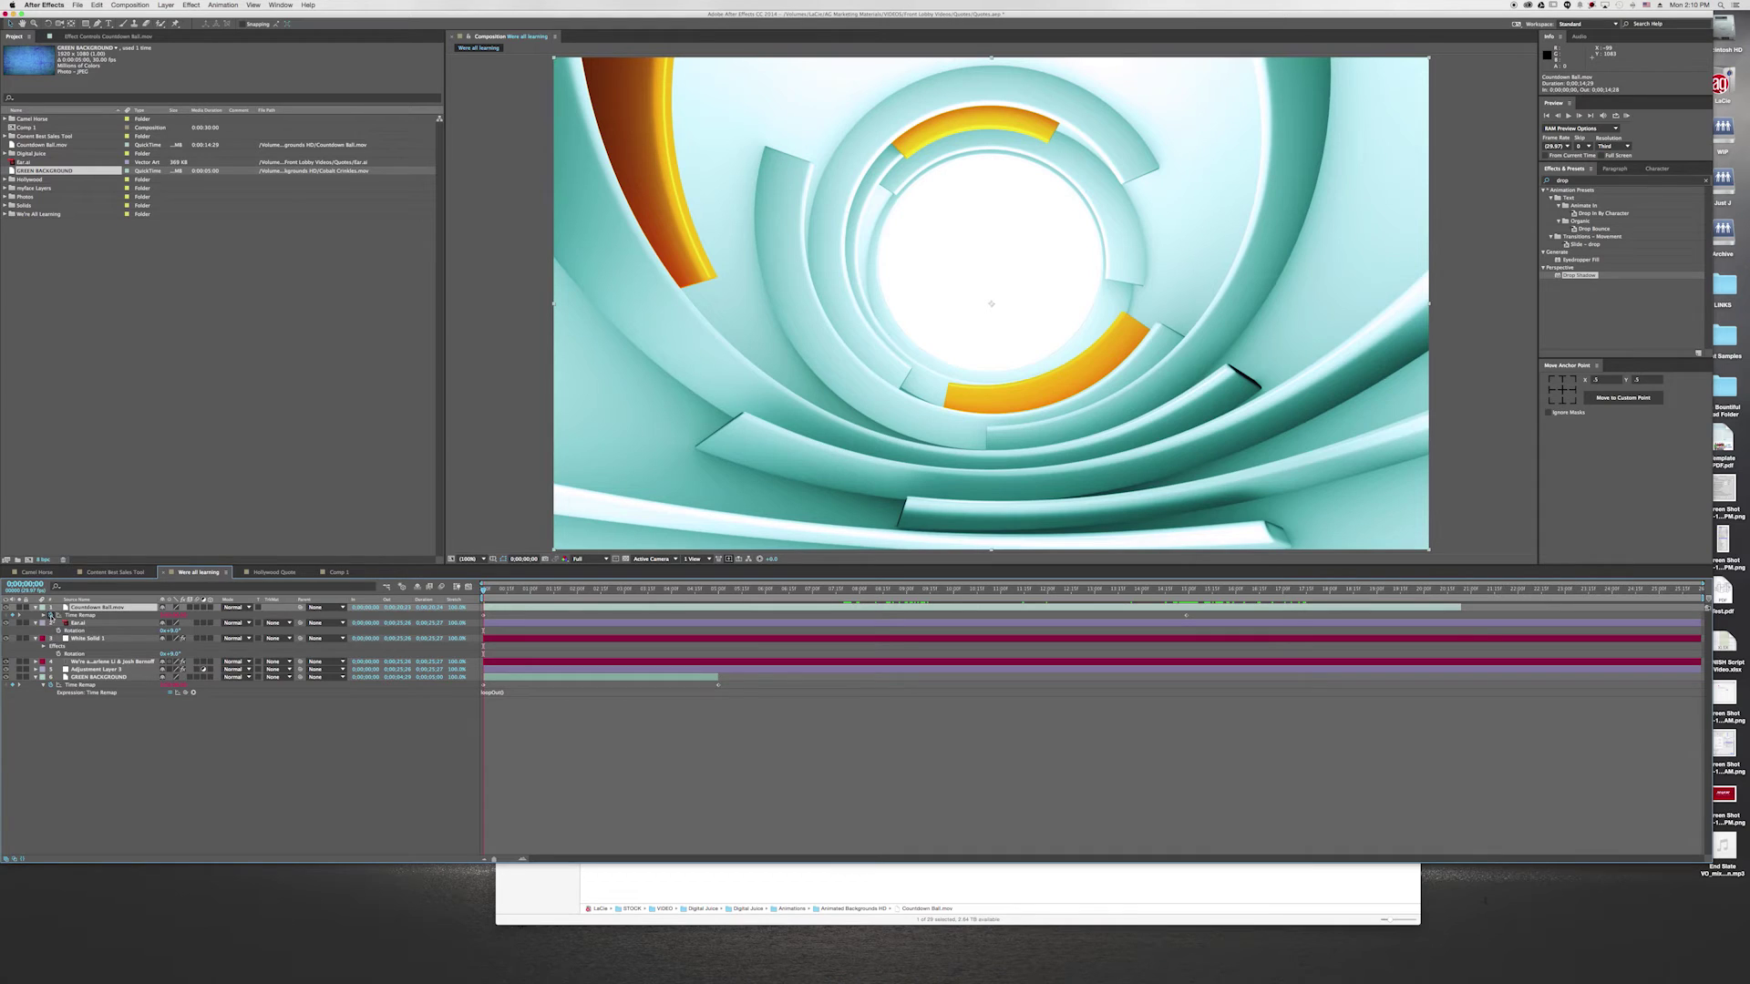
- Replace the countdown's default timeRemap expression with loopOut() and commit it
left_click(50, 616, "alt")
left_click(50, 616, "alt")
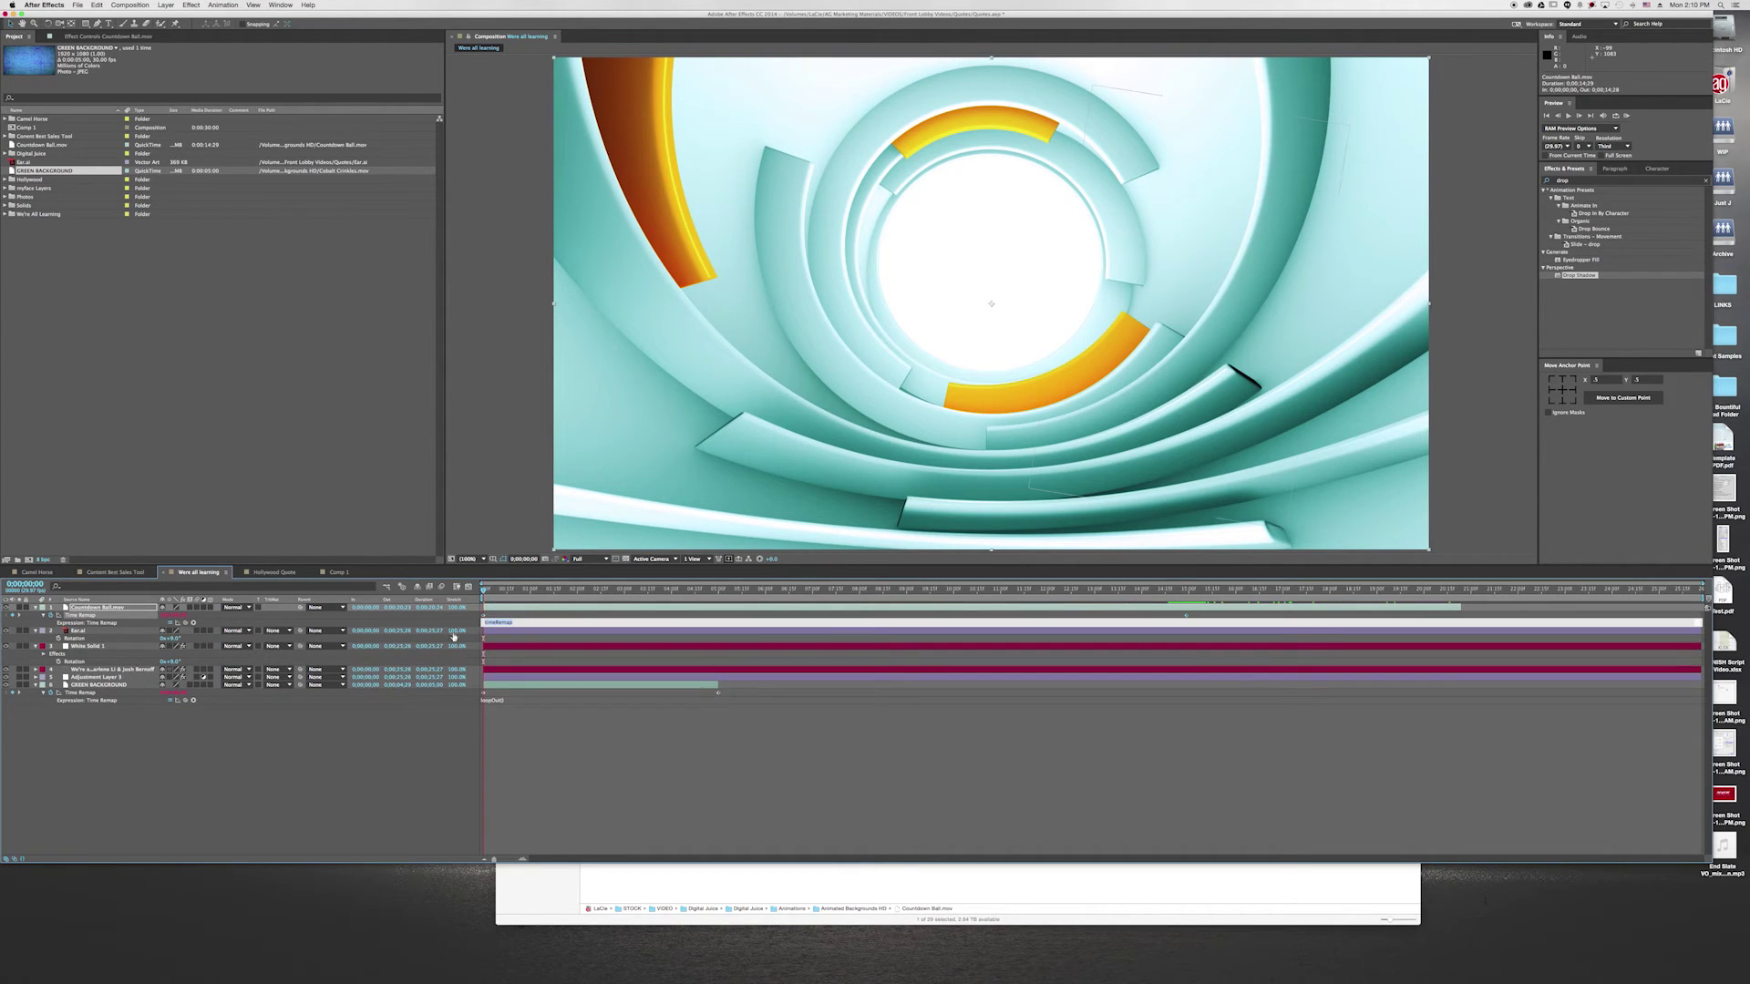
key("BackSpace")
left_click(565, 814)
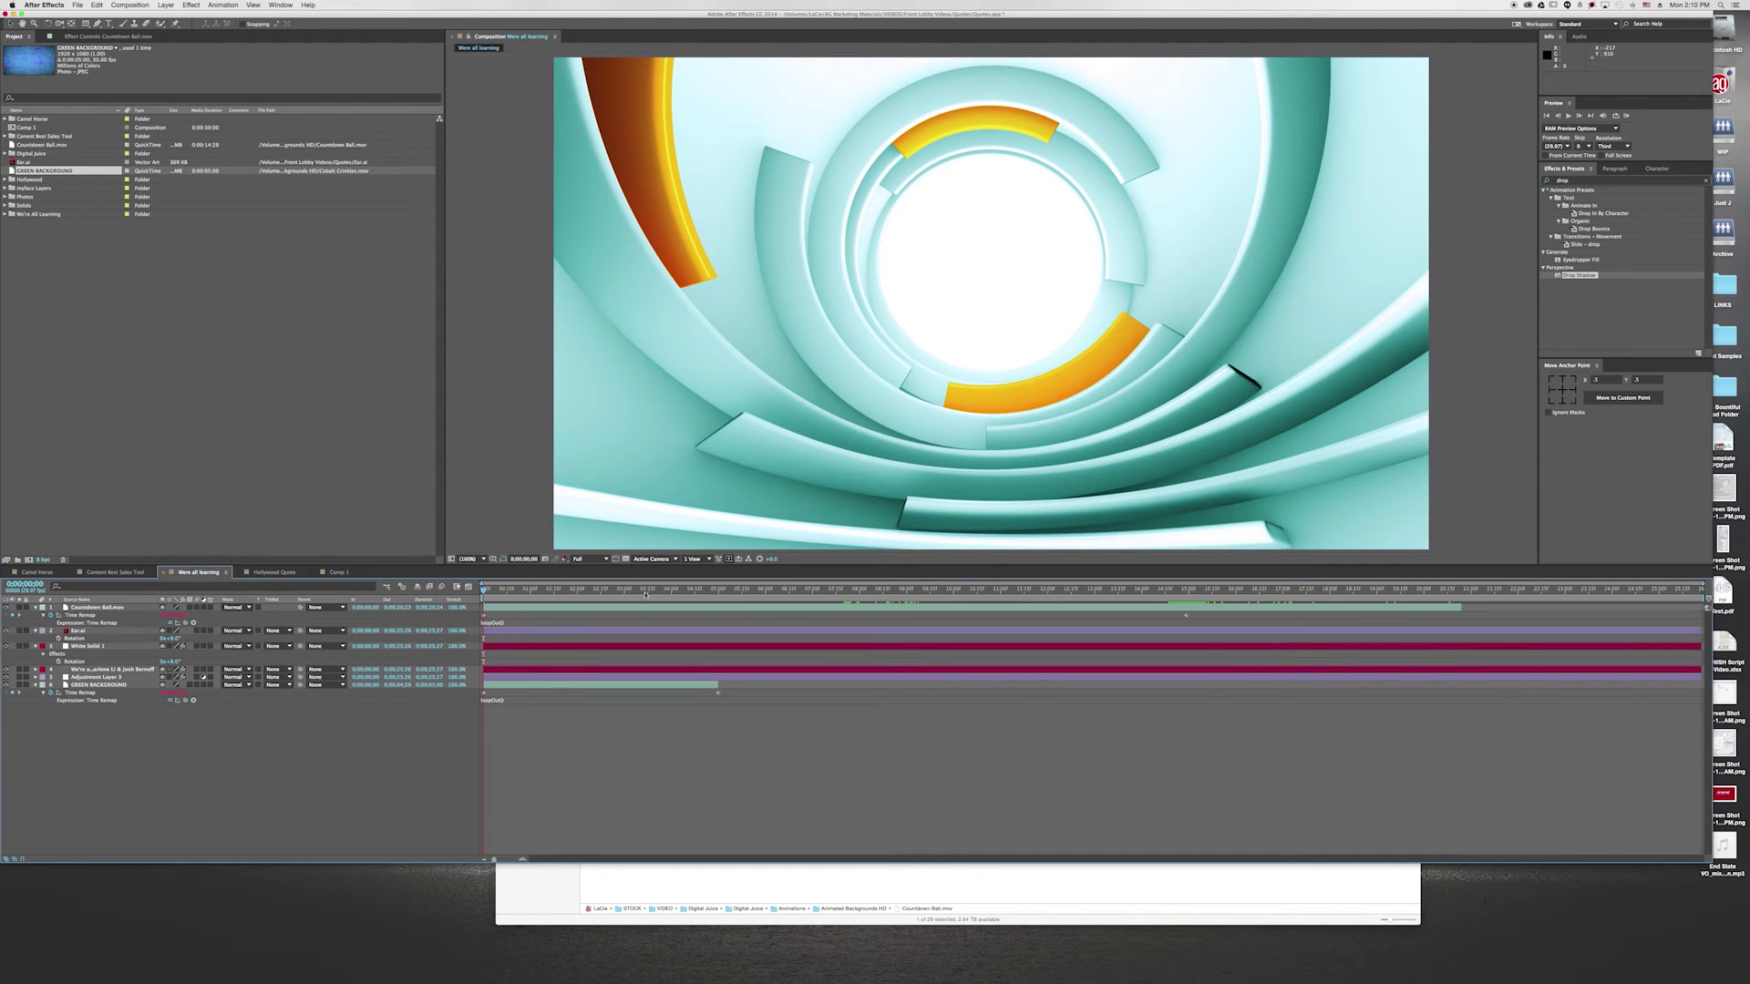
left_click_drag(642, 593, 1227, 602)
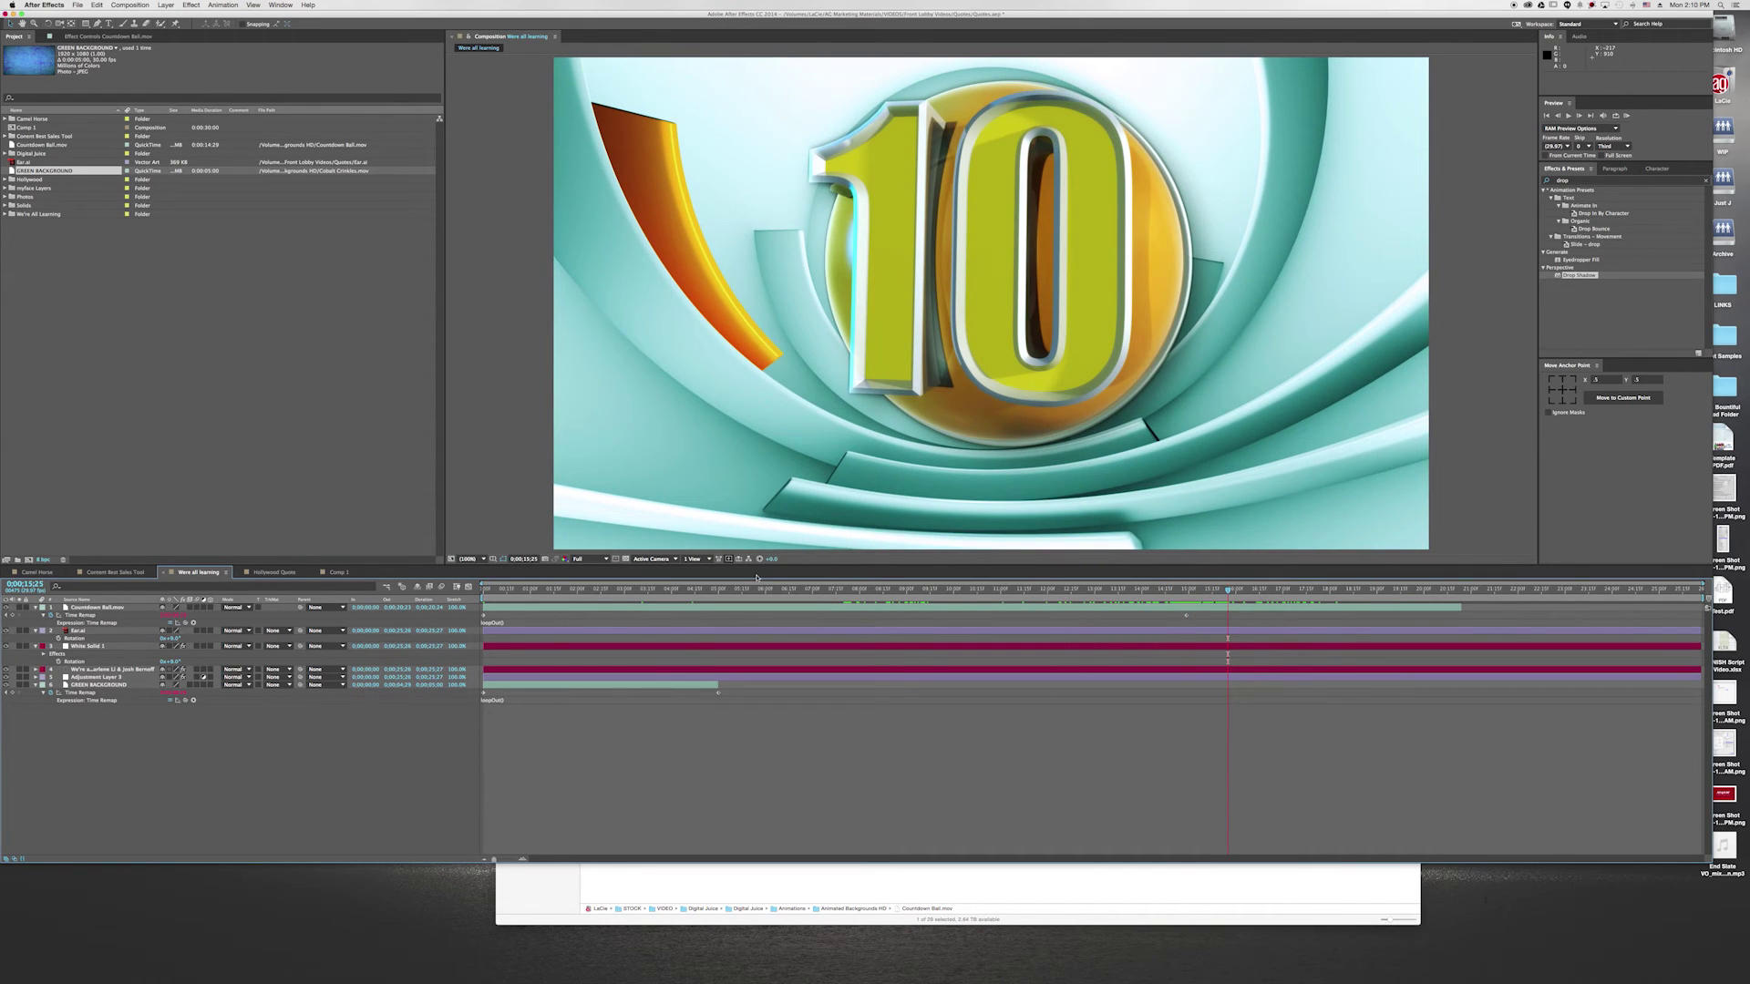
left_click_drag(737, 592, 844, 604)
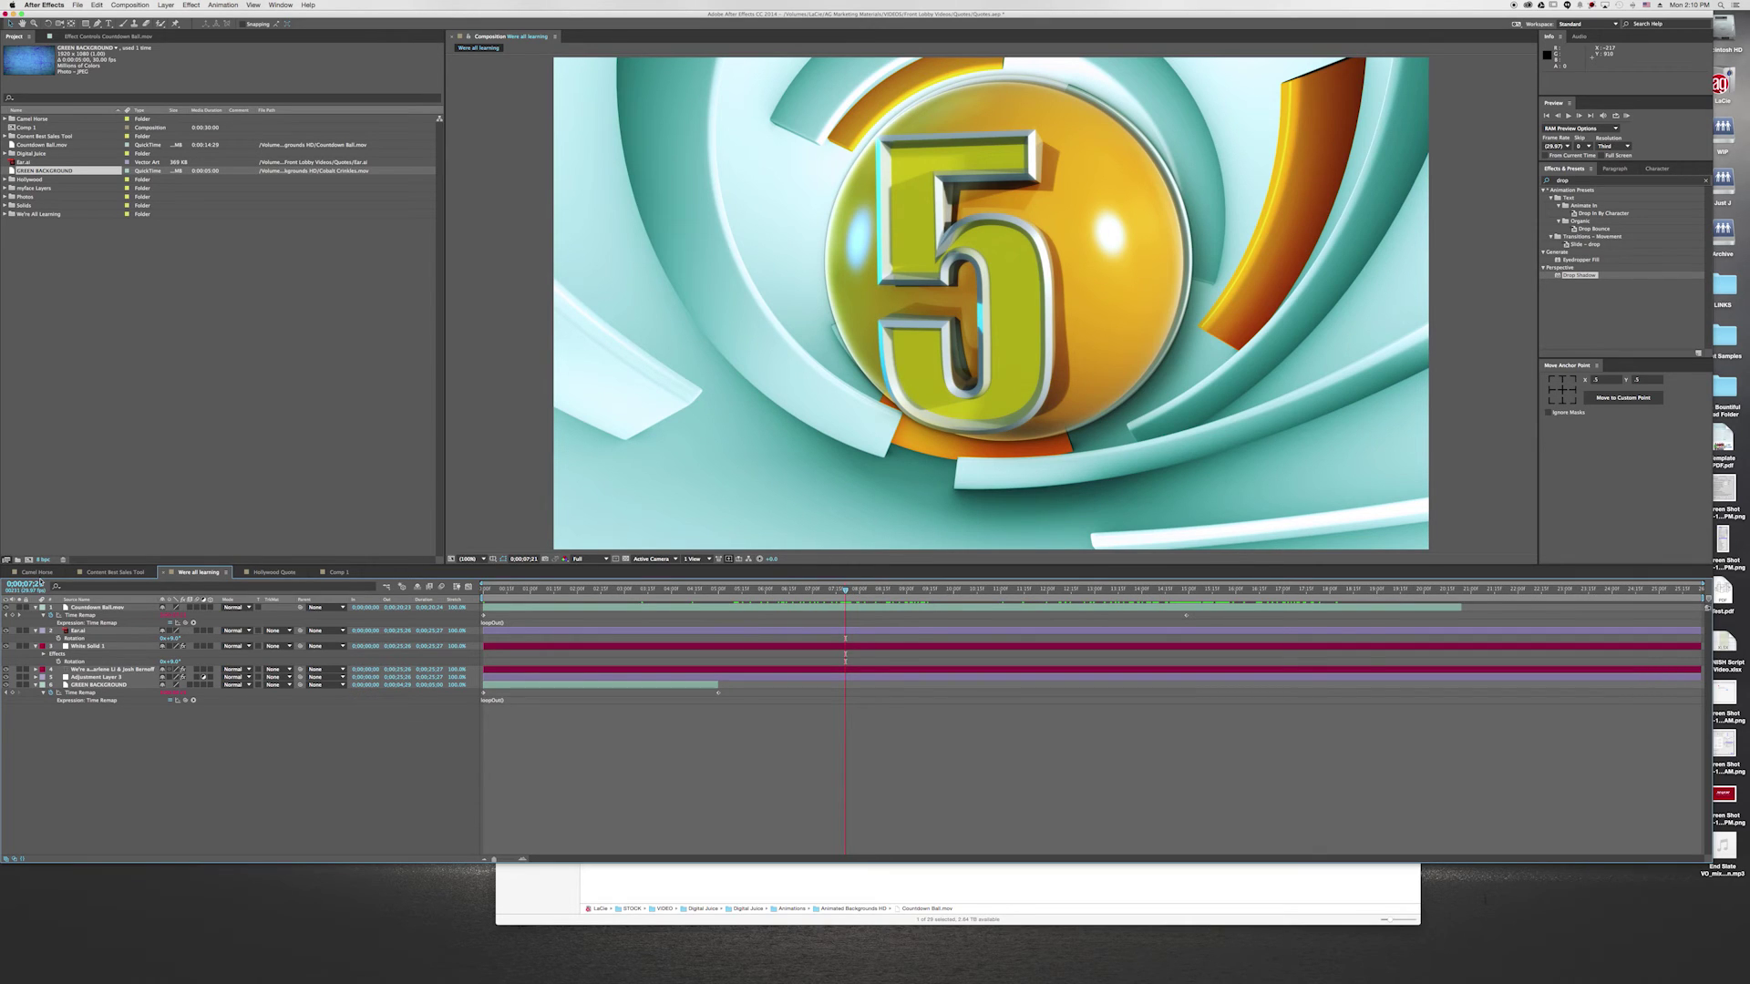
left_click(11, 615)
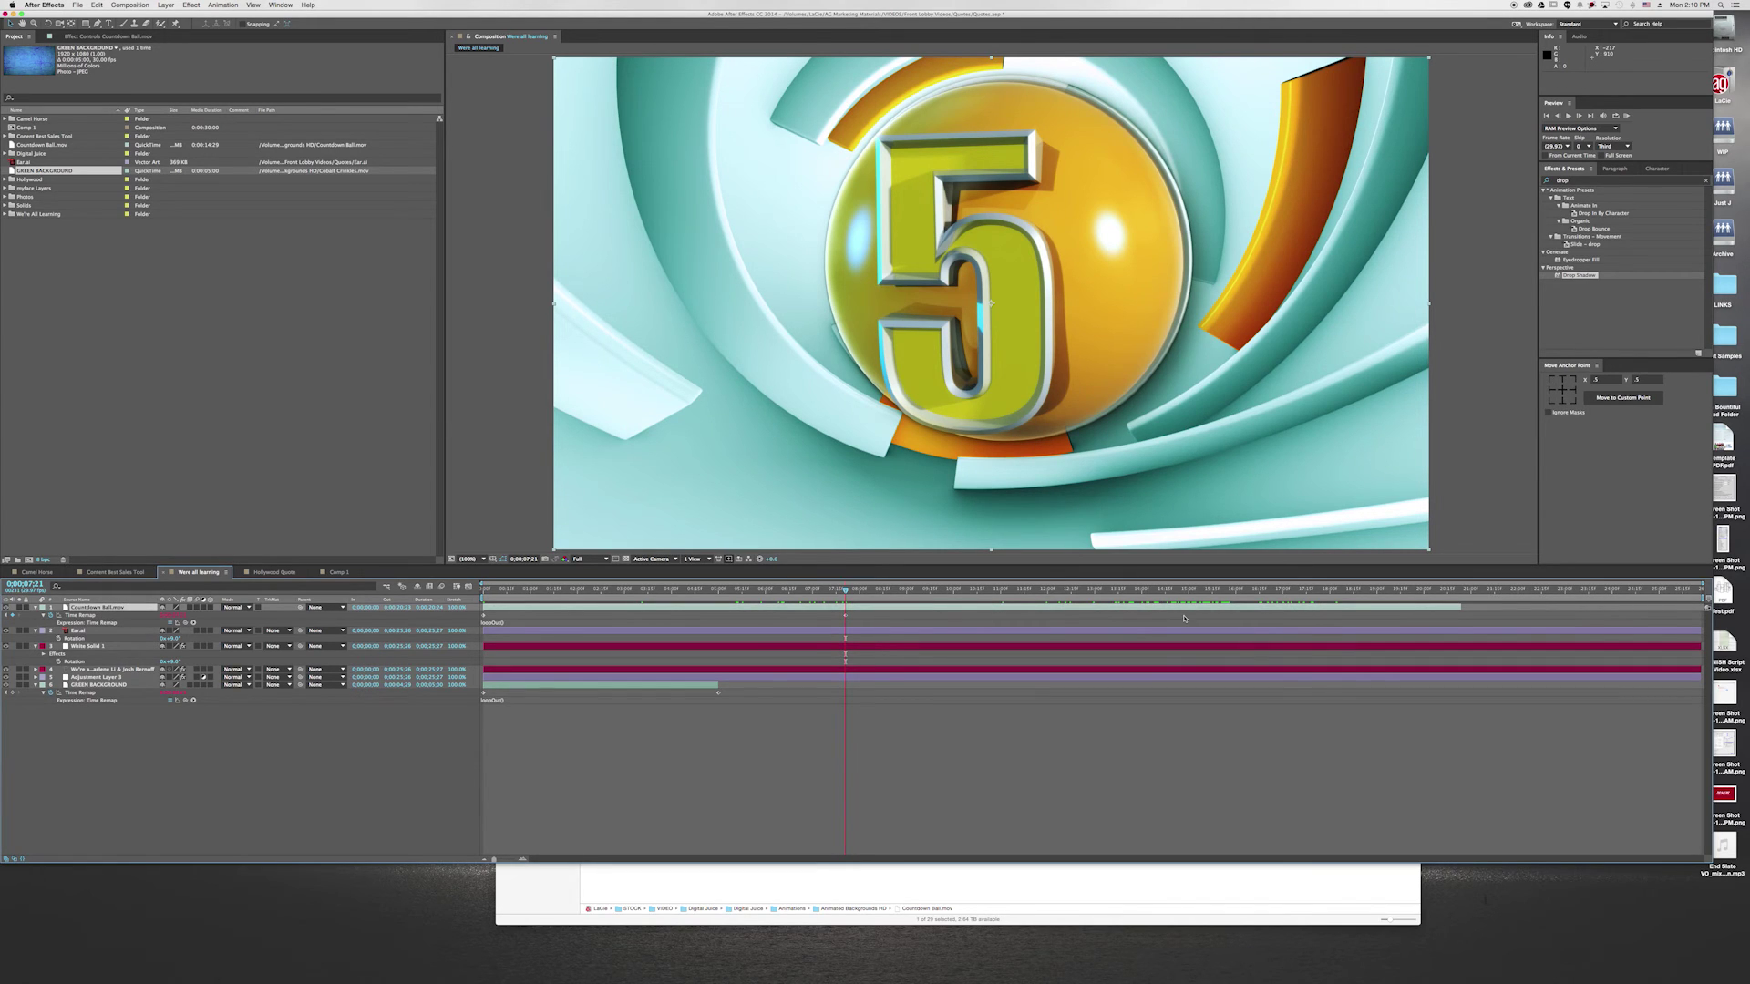
left_click_drag(512, 591, 942, 598)
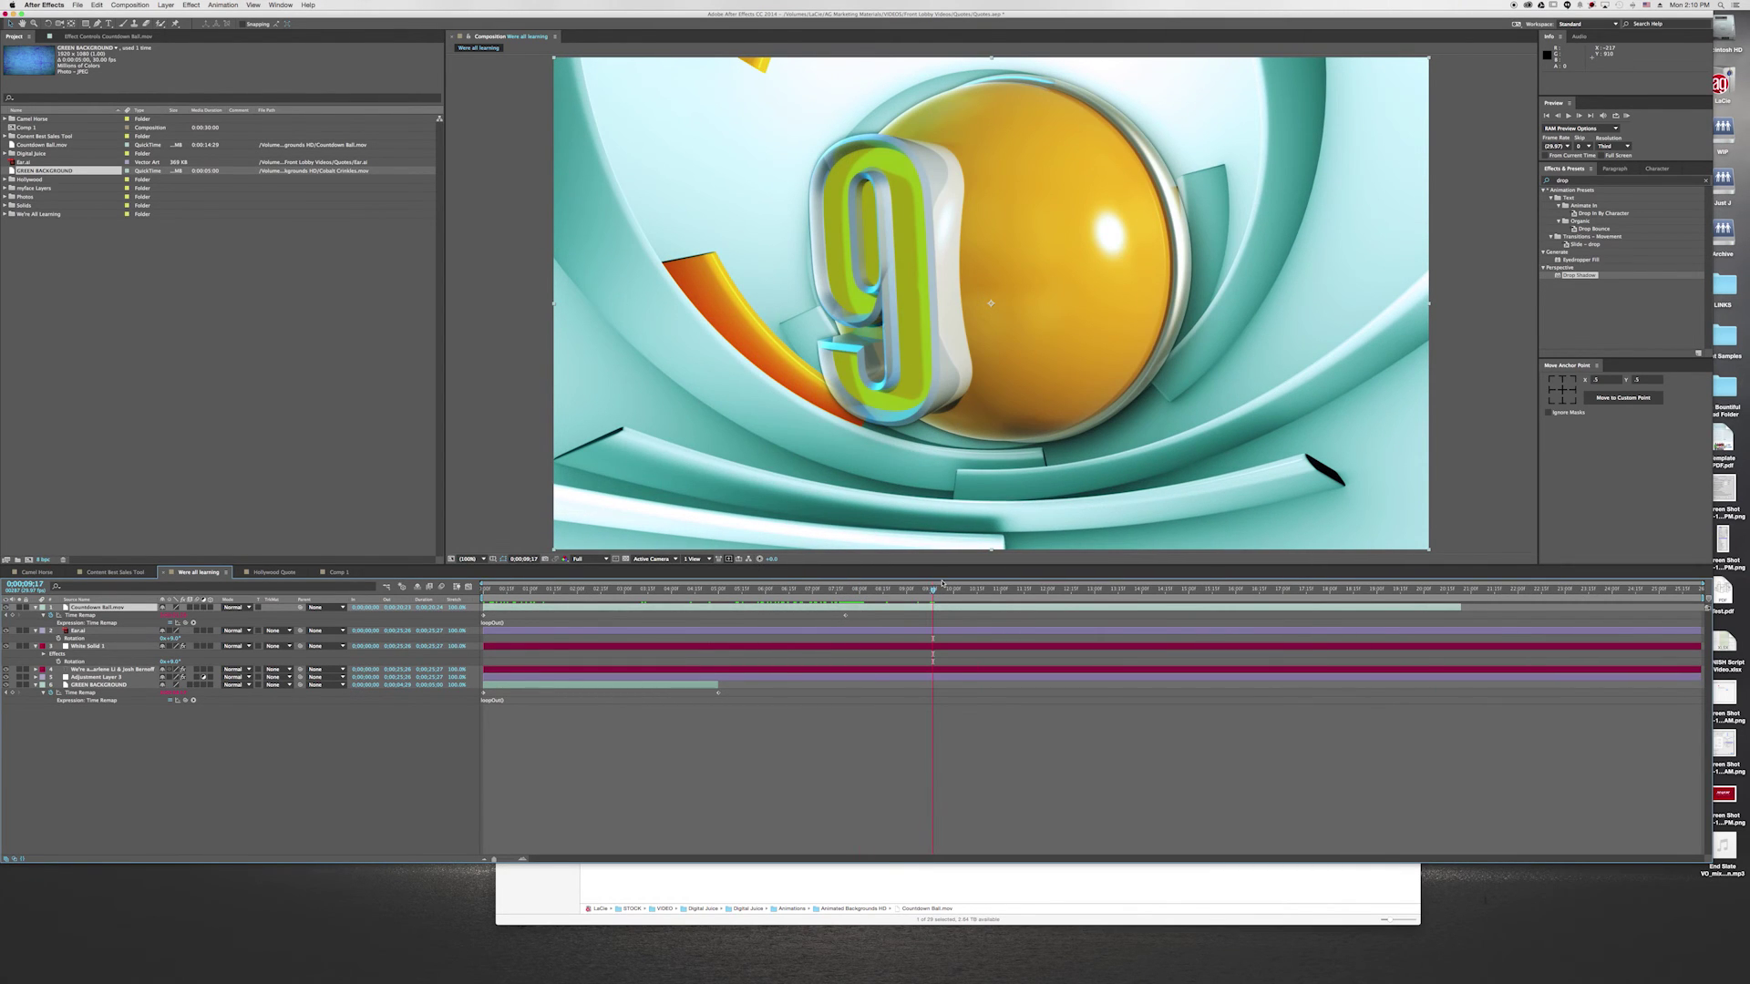
left_click_drag(966, 595, 1240, 625)
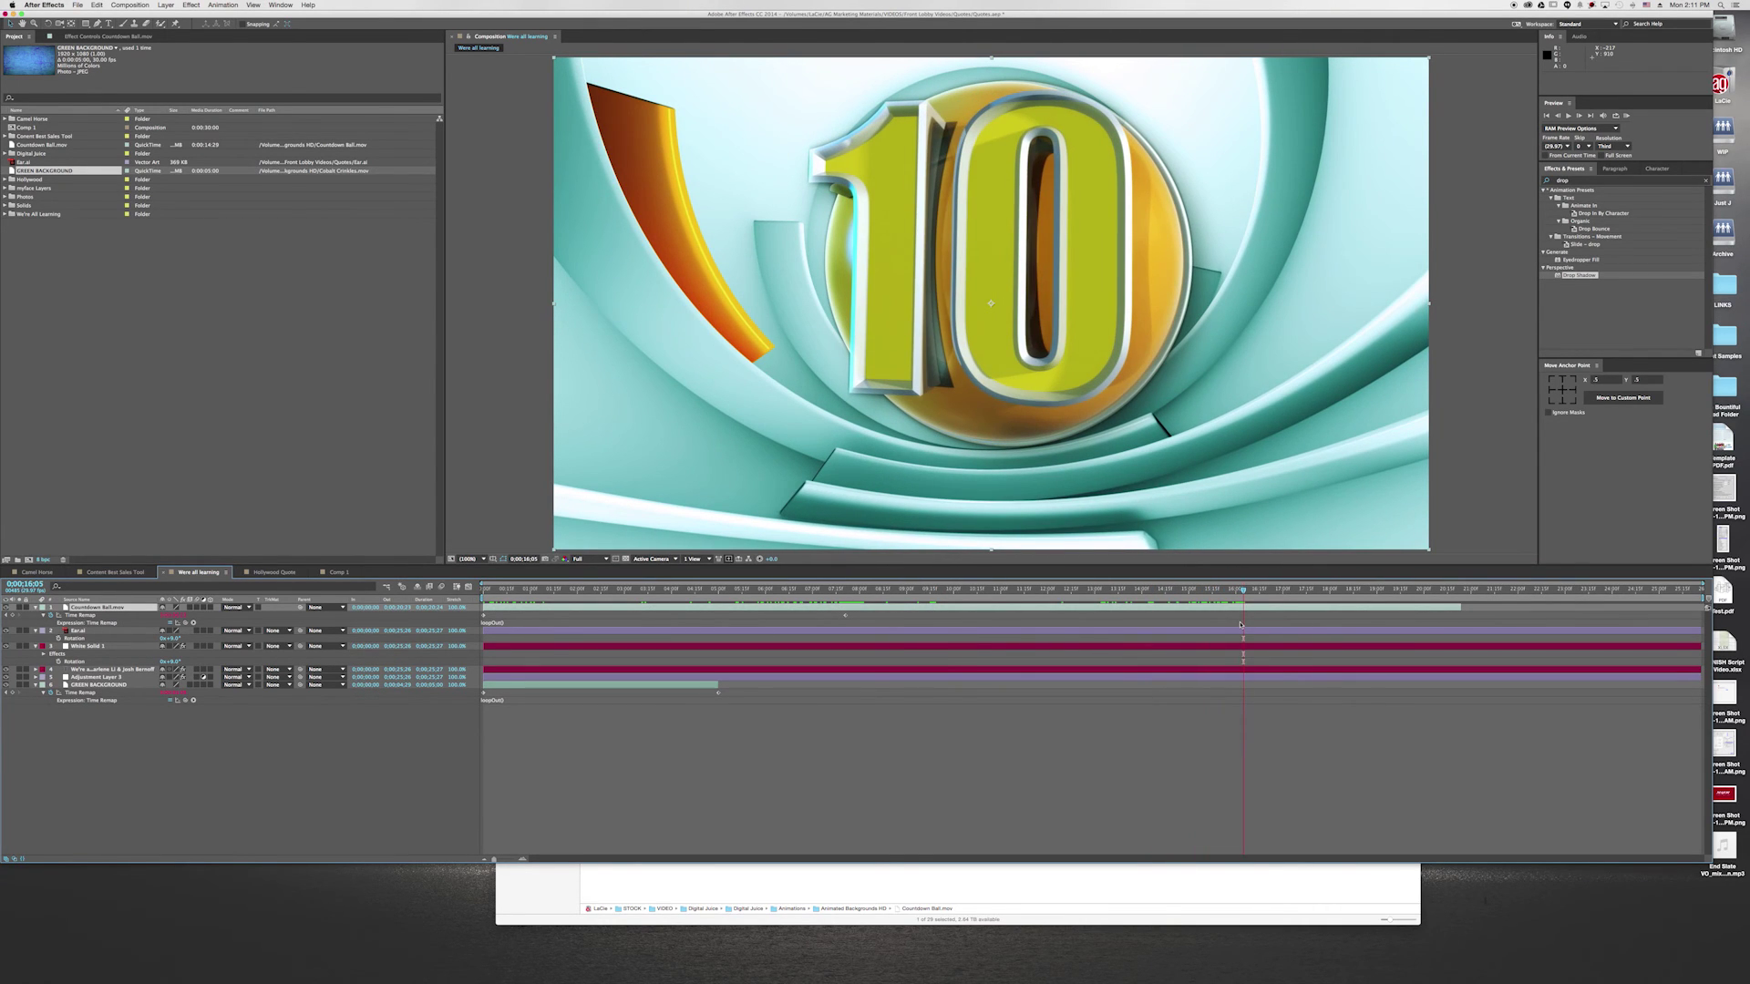